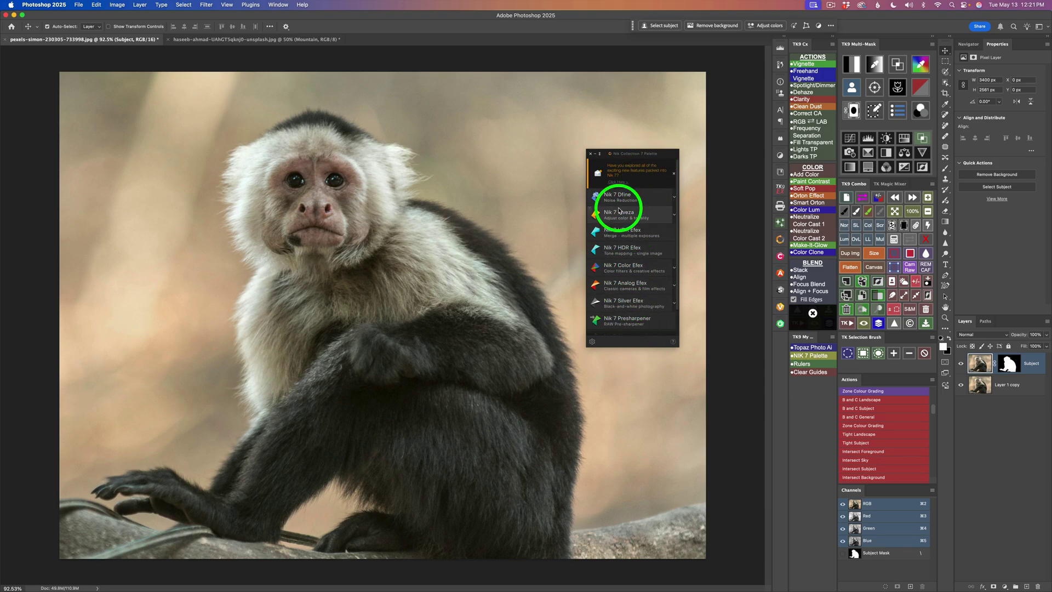
# - Close the floating Nik Collection 7 palette and open the Nik Collection 8 preferences
pyautogui.click(591, 155)
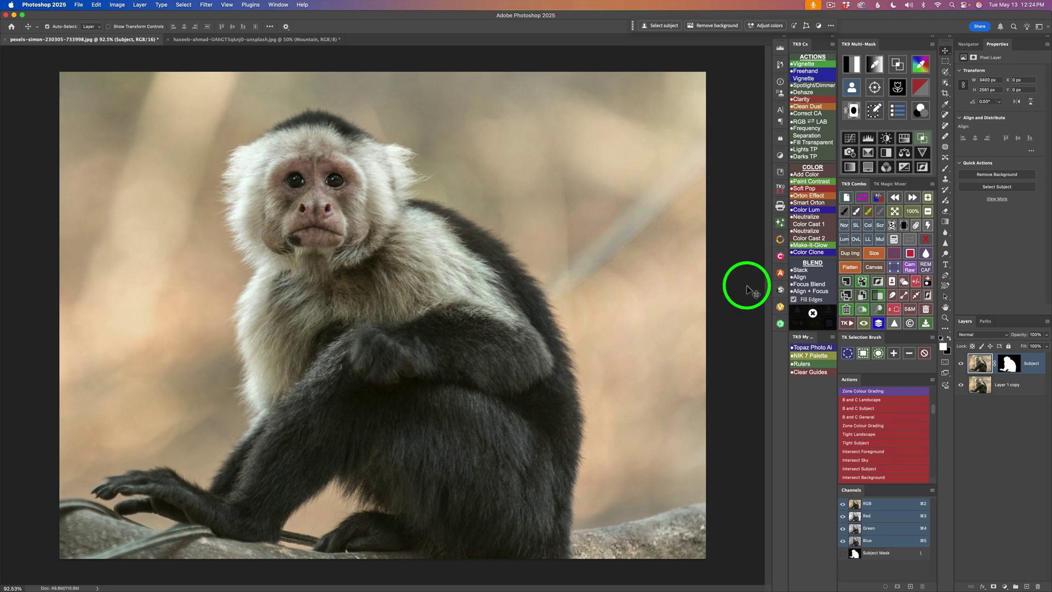
pyautogui.click(780, 239)
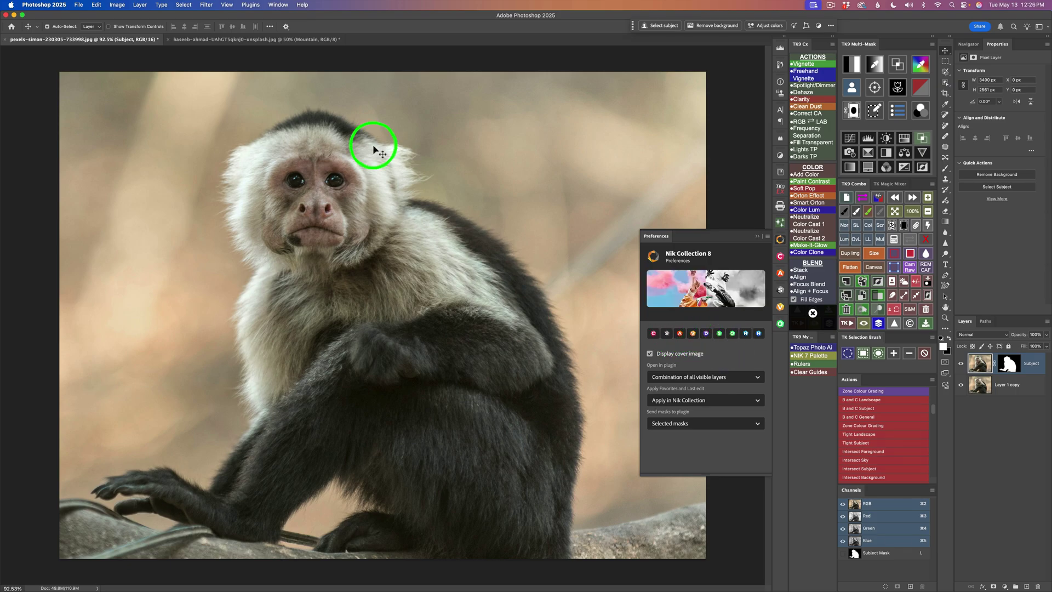
pyautogui.click(206, 5)
pyautogui.moveTo(236, 238)
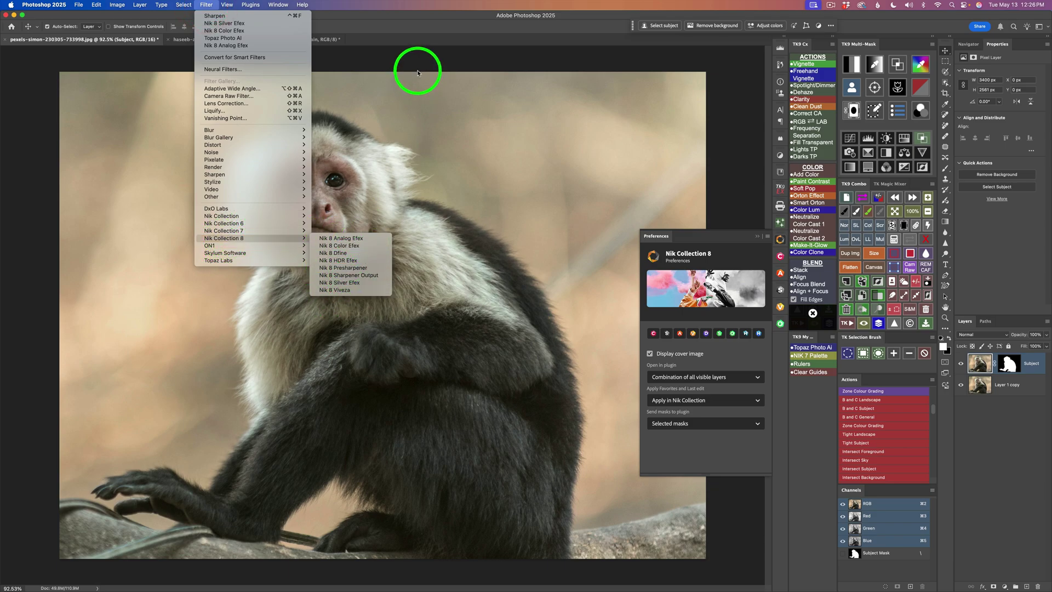
pyautogui.click(423, 28)
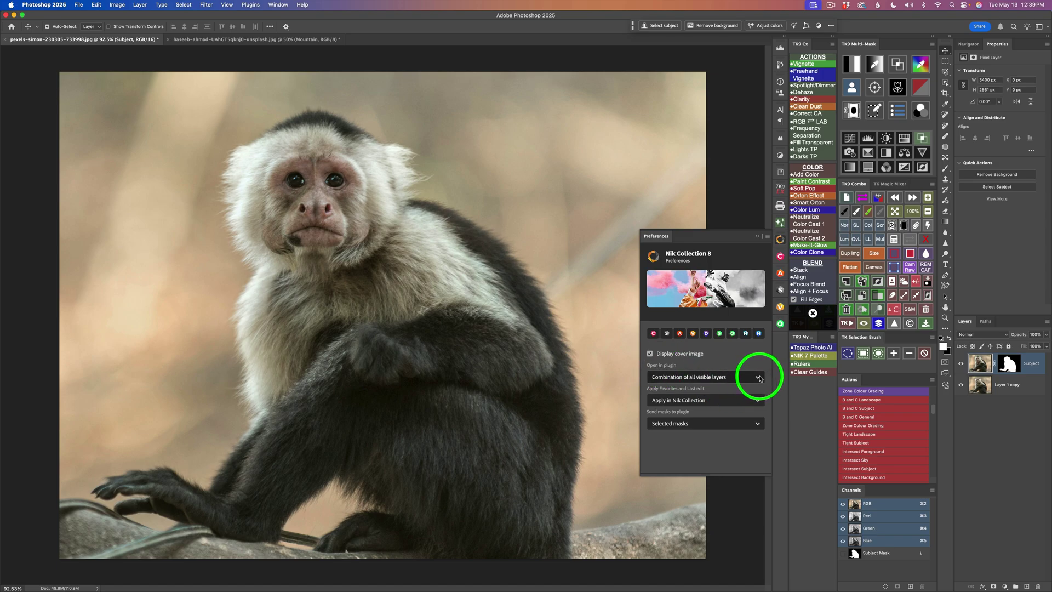
# - Set Nik Collection 8 to open the combination of all visible layers, apply favorites in Nik Collection and send all masks, and collapse its preferences
pyautogui.click(755, 378)
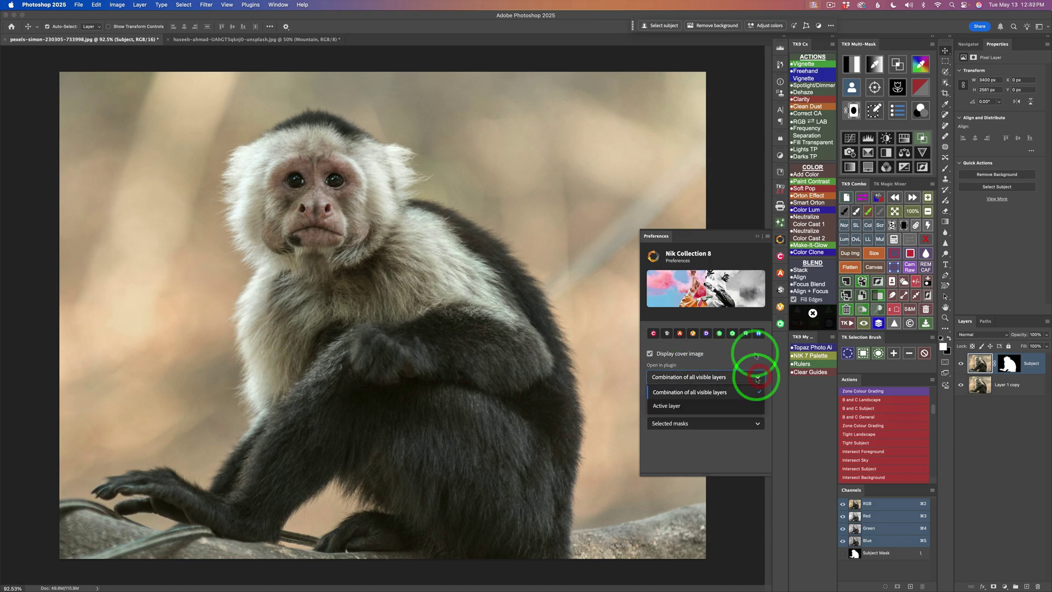
pyautogui.click(701, 395)
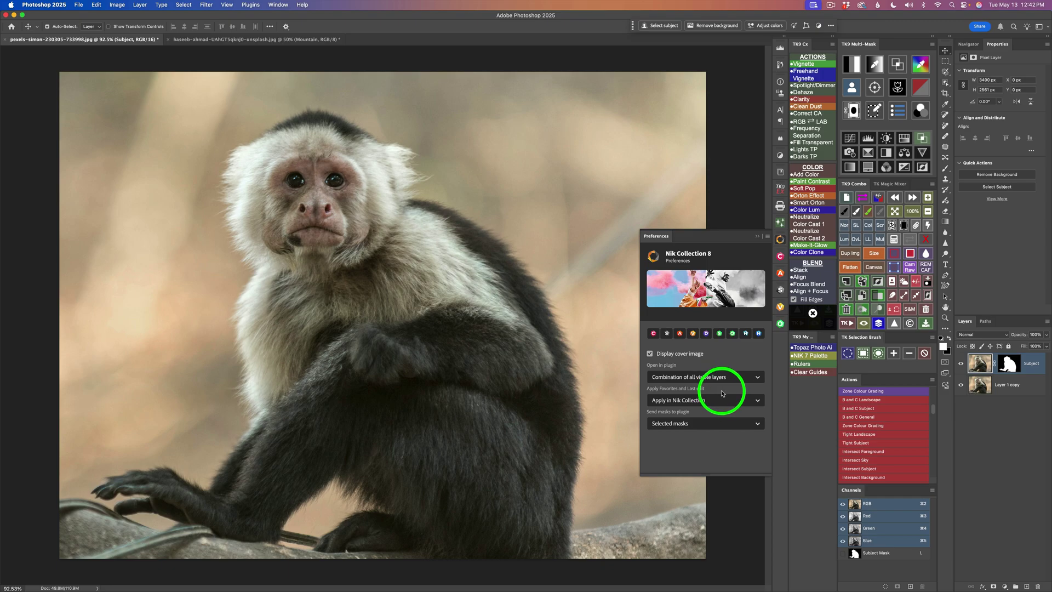
pyautogui.click(757, 402)
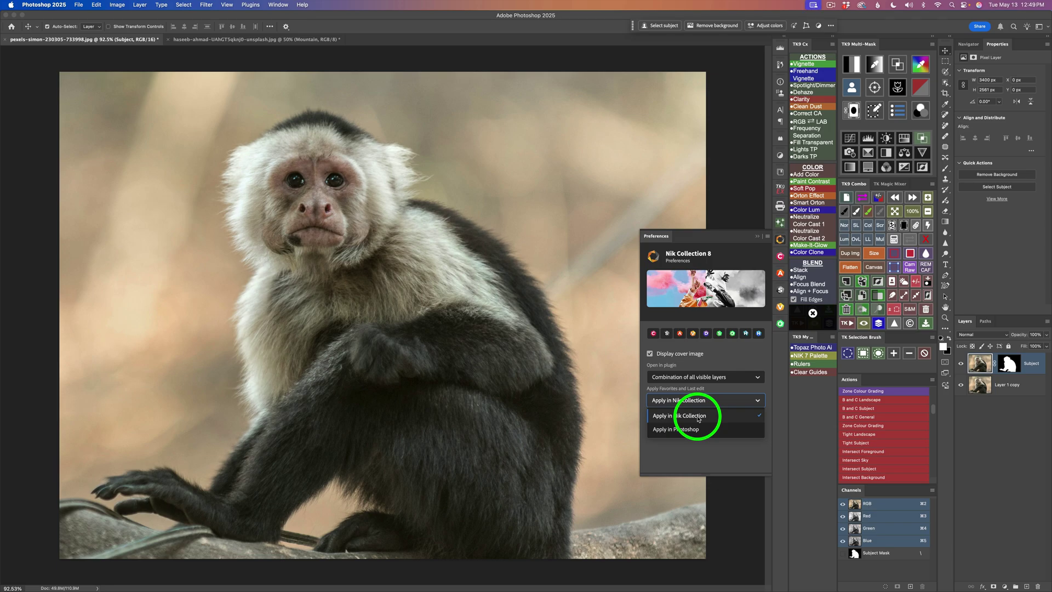
pyautogui.click(698, 417)
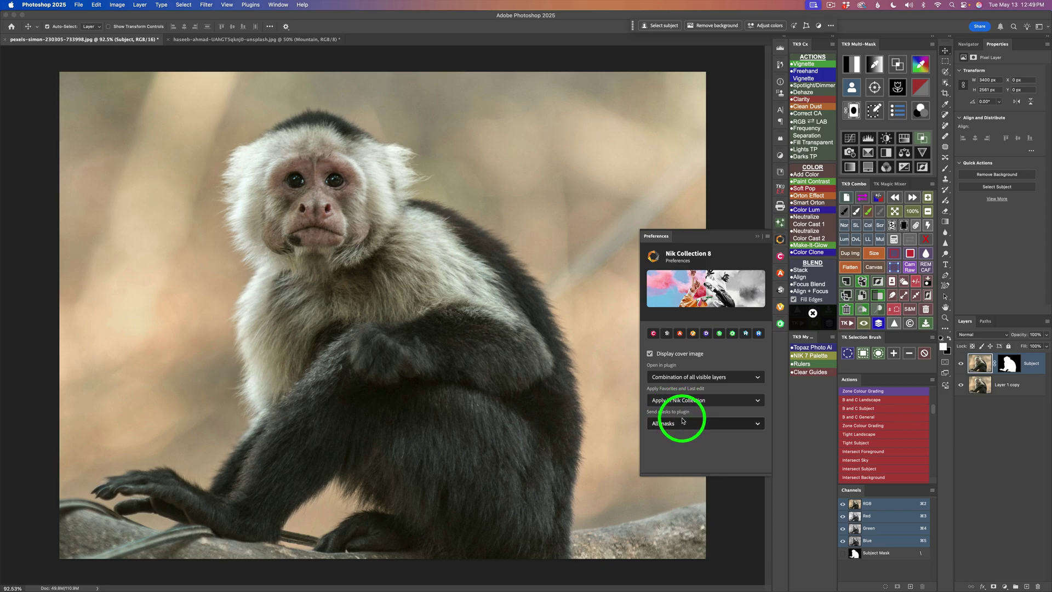
pyautogui.click(758, 427)
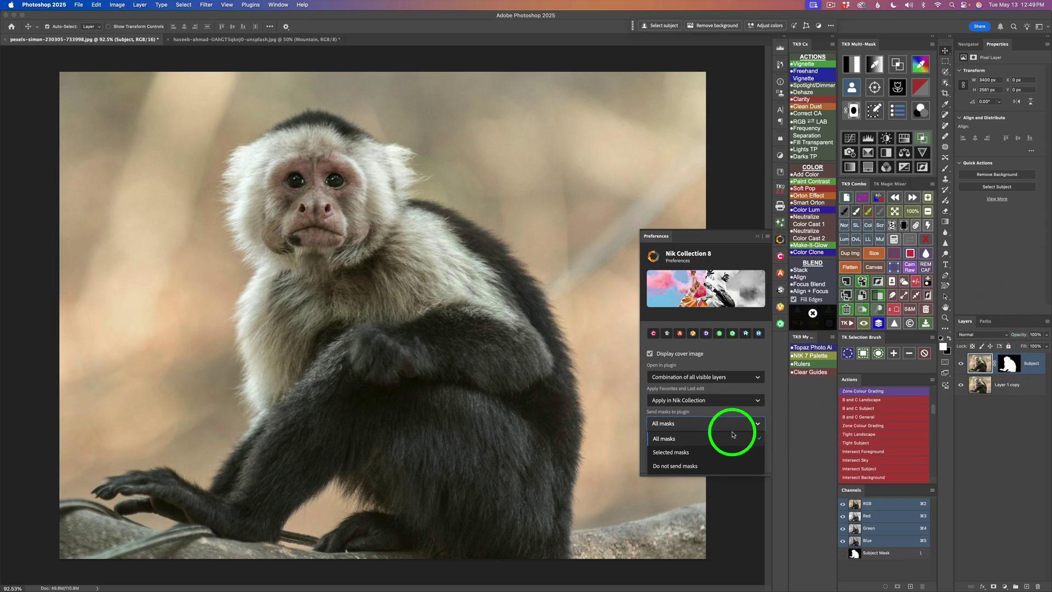
pyautogui.click(678, 439)
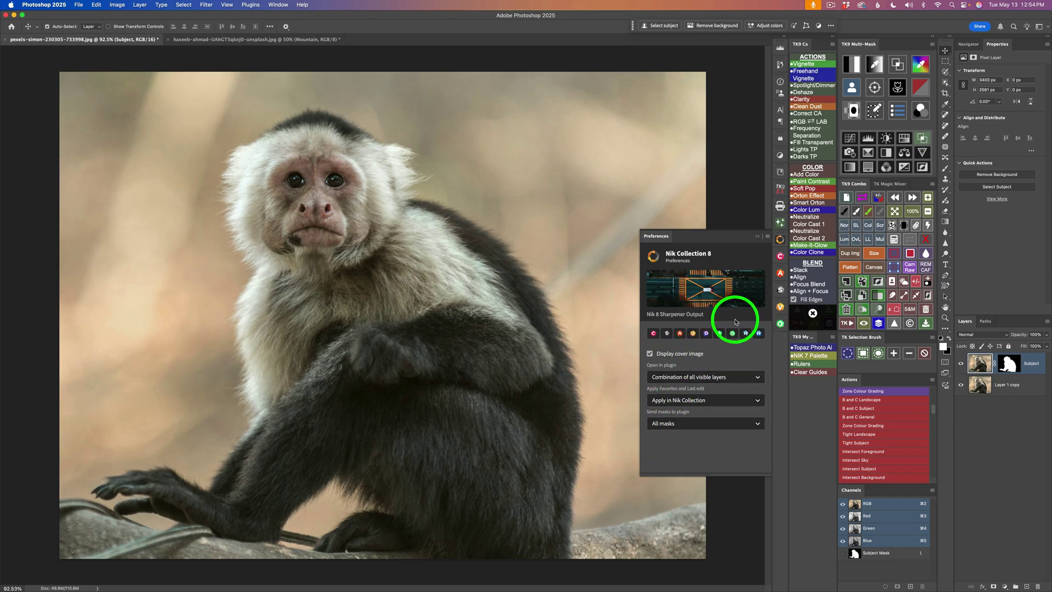
pyautogui.click(781, 240)
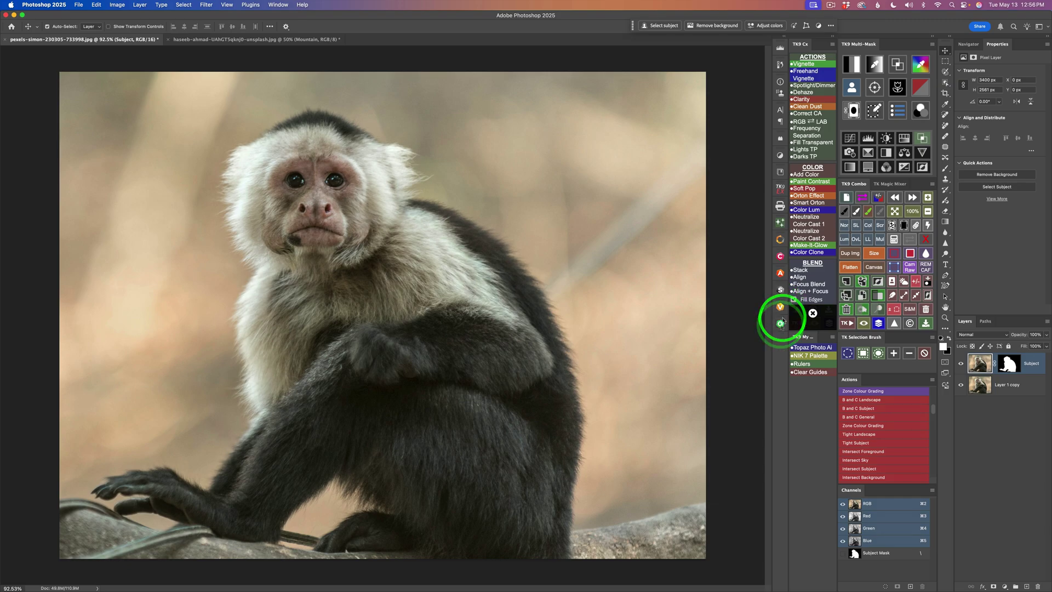
# - Pull the individual Nik 8 plugin panels out of the collapsed dock and close them, leaving only the Nik Collection 8 preferences
pyautogui.moveTo(782, 321); pyautogui.dragTo(591, 265)
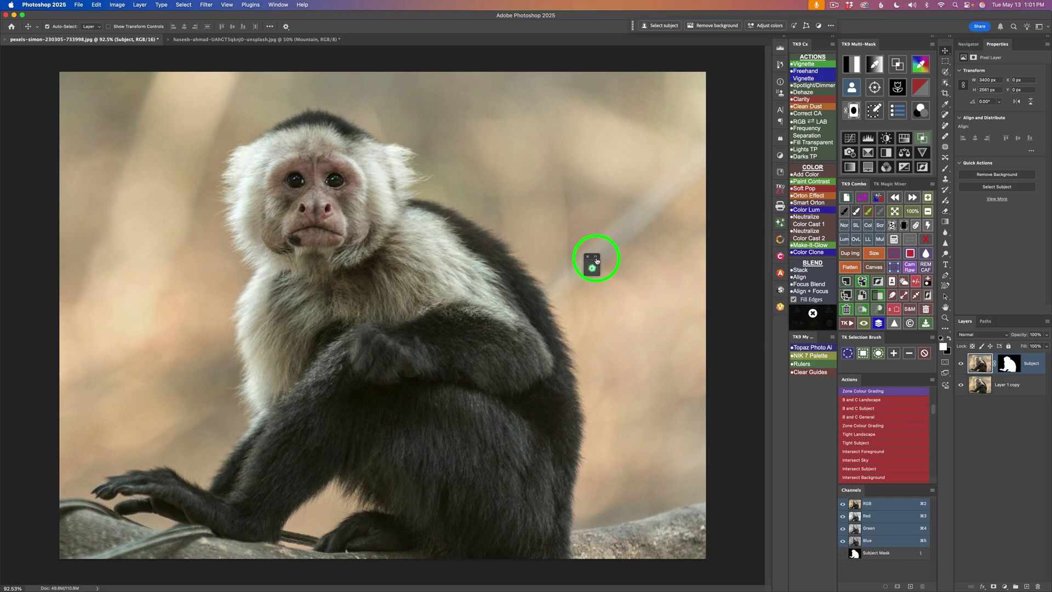
pyautogui.click(595, 256)
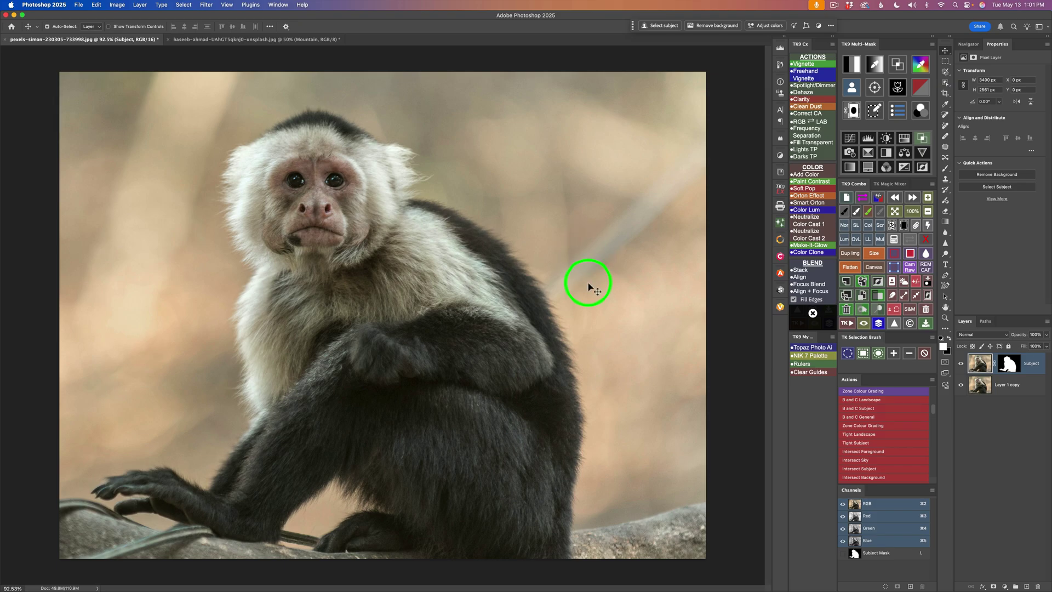
pyautogui.moveTo(777, 310); pyautogui.dragTo(651, 262)
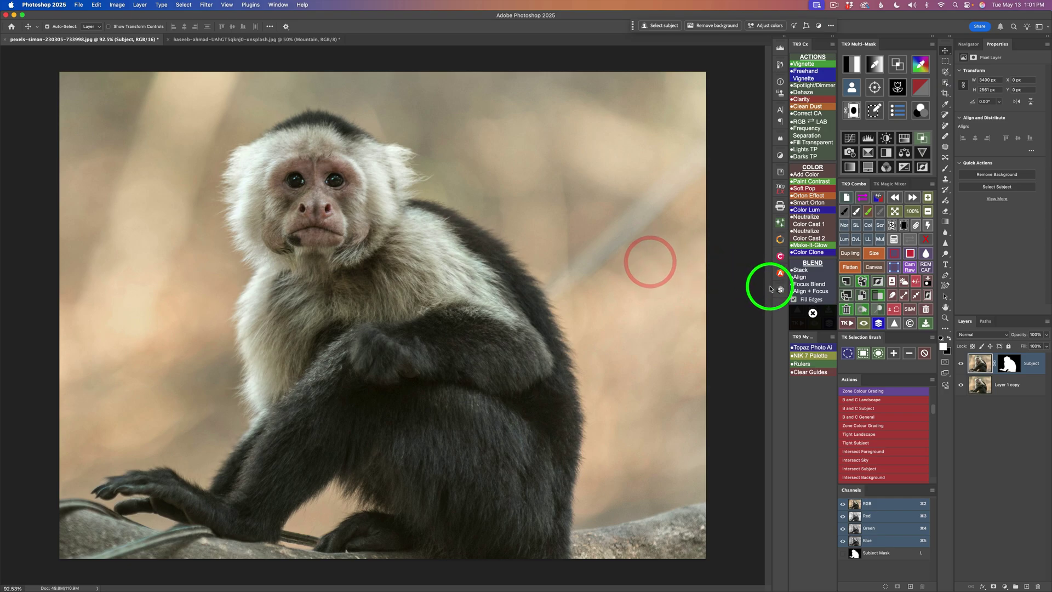
pyautogui.moveTo(779, 289); pyautogui.dragTo(683, 279)
pyautogui.moveTo(681, 271); pyautogui.dragTo(685, 270)
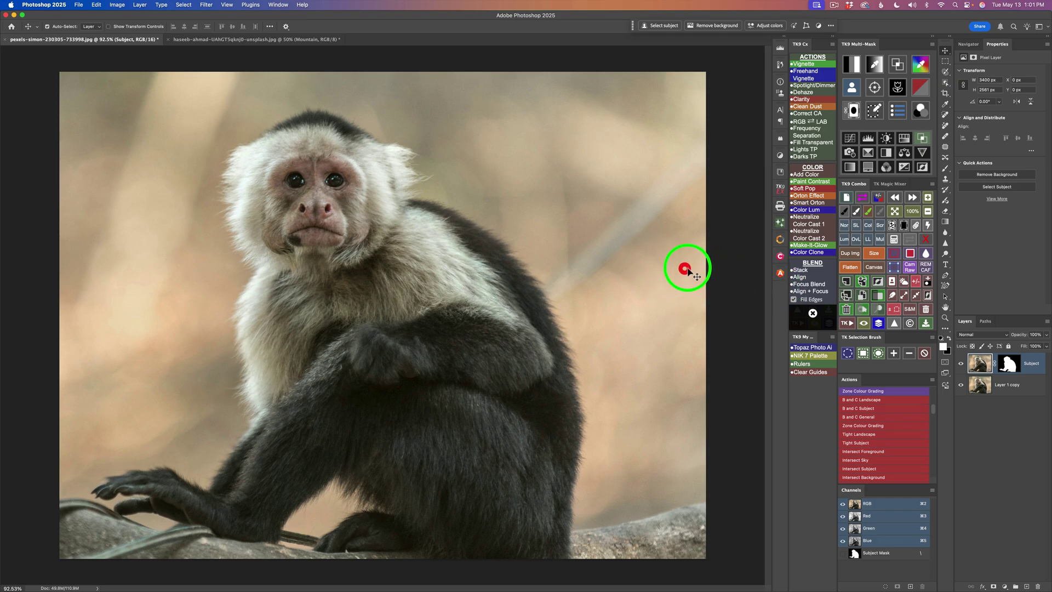
pyautogui.moveTo(780, 273); pyautogui.dragTo(658, 244)
pyautogui.moveTo(781, 257); pyautogui.dragTo(633, 237)
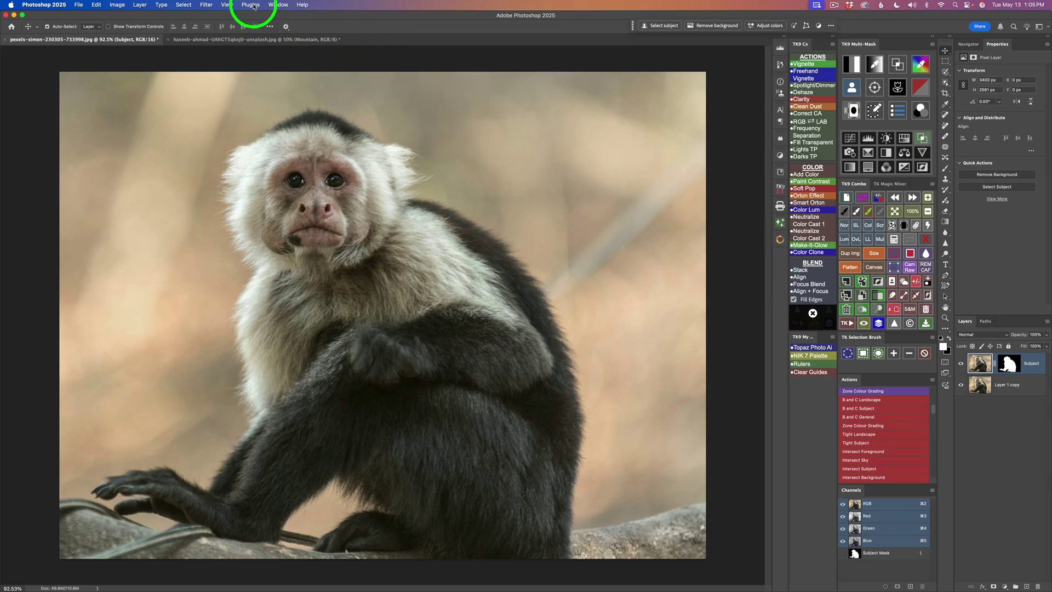
# - Open the Nik 8 Color Efex panel and dock it as an icon directly below the Nik Collection 8 preferences
pyautogui.click(251, 5)
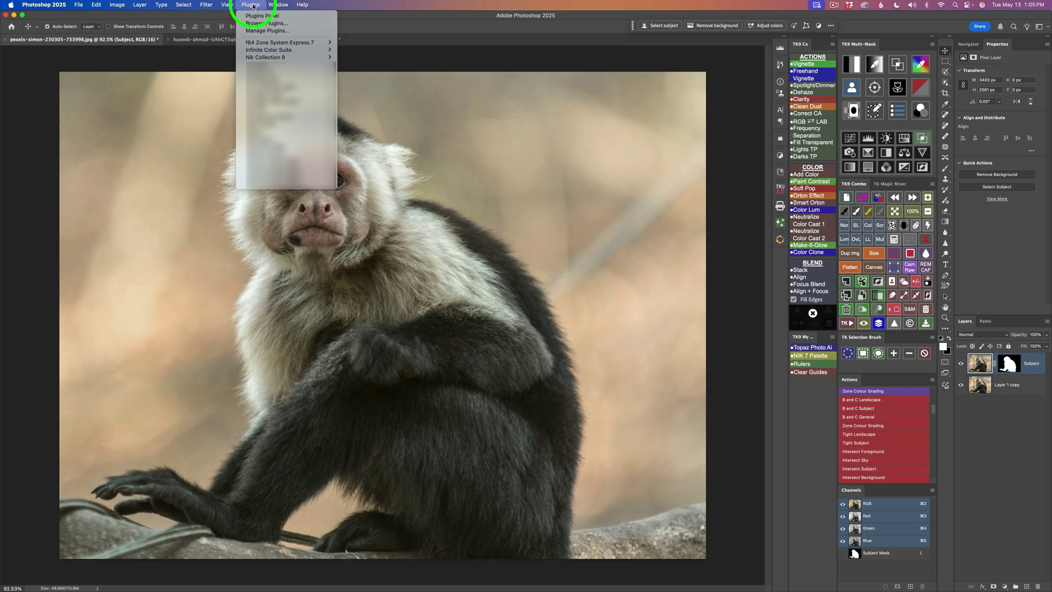
pyautogui.moveTo(271, 61)
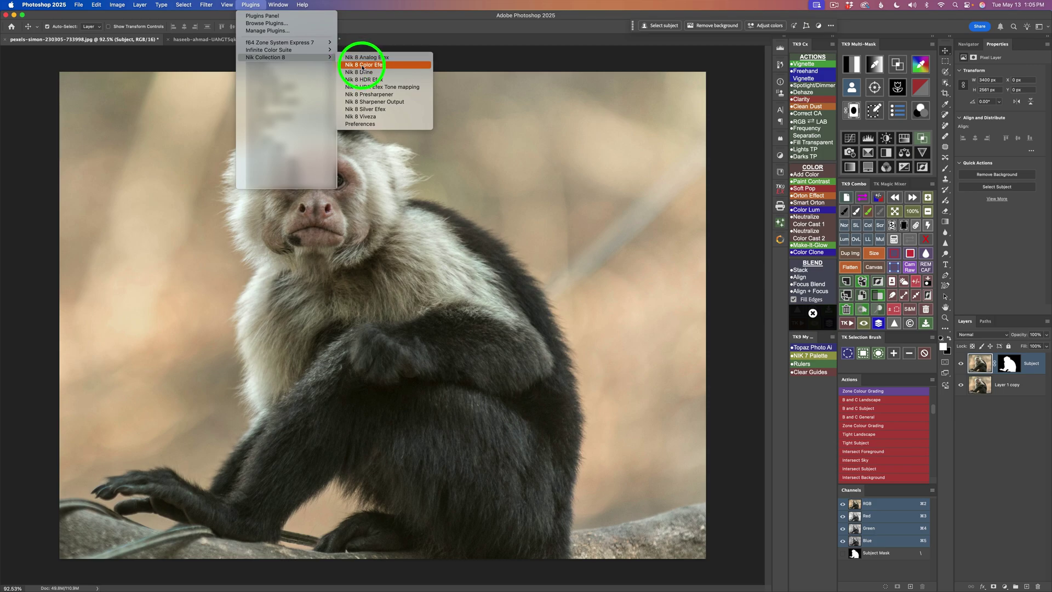
pyautogui.click(363, 66)
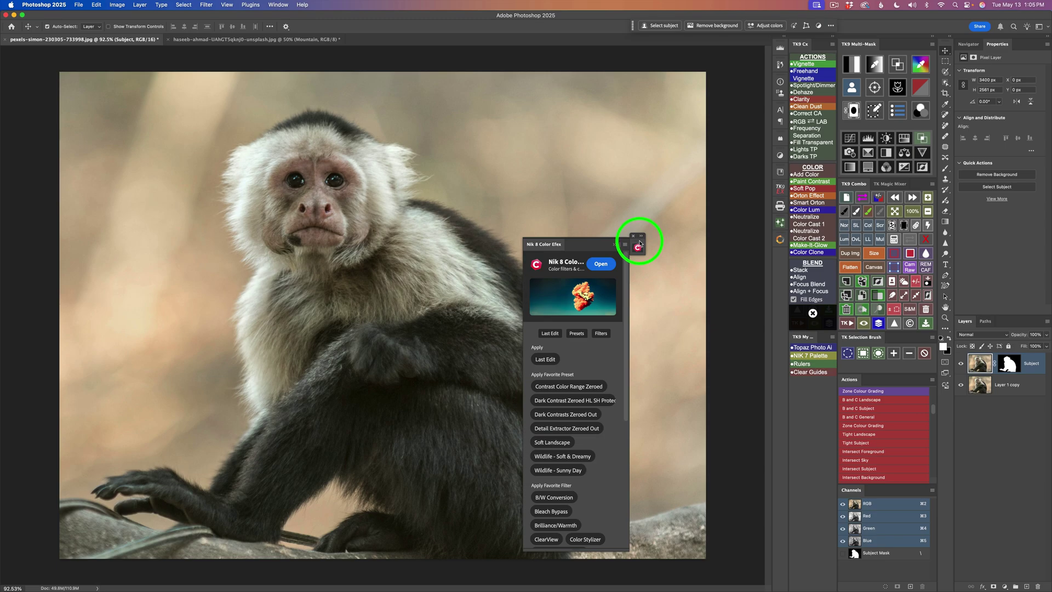
pyautogui.moveTo(640, 244); pyautogui.dragTo(870, 387)
pyautogui.scroll(2, 881, 383)
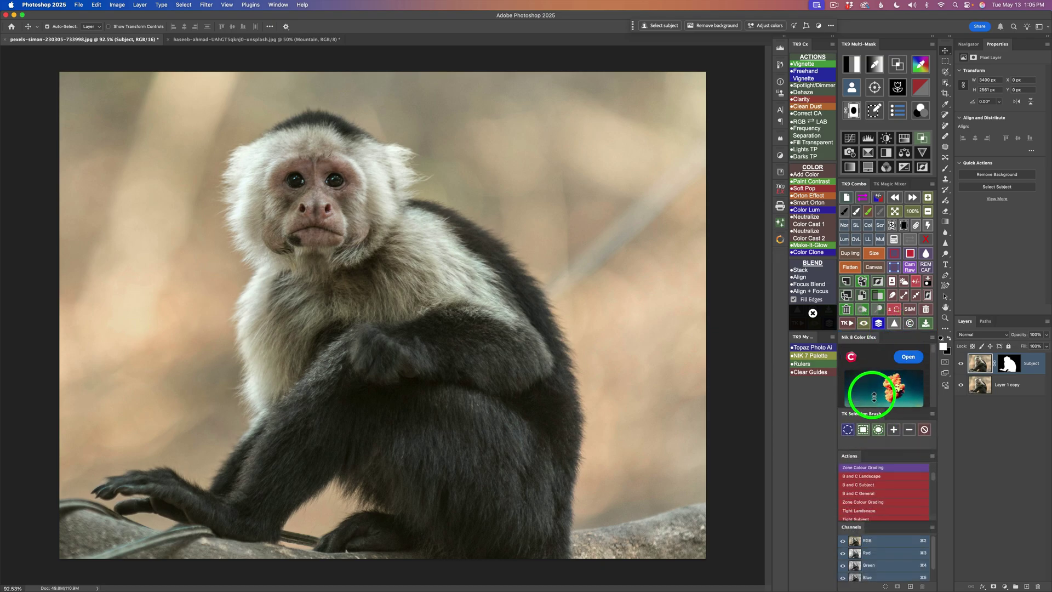
pyautogui.moveTo(880, 351); pyautogui.dragTo(782, 258)
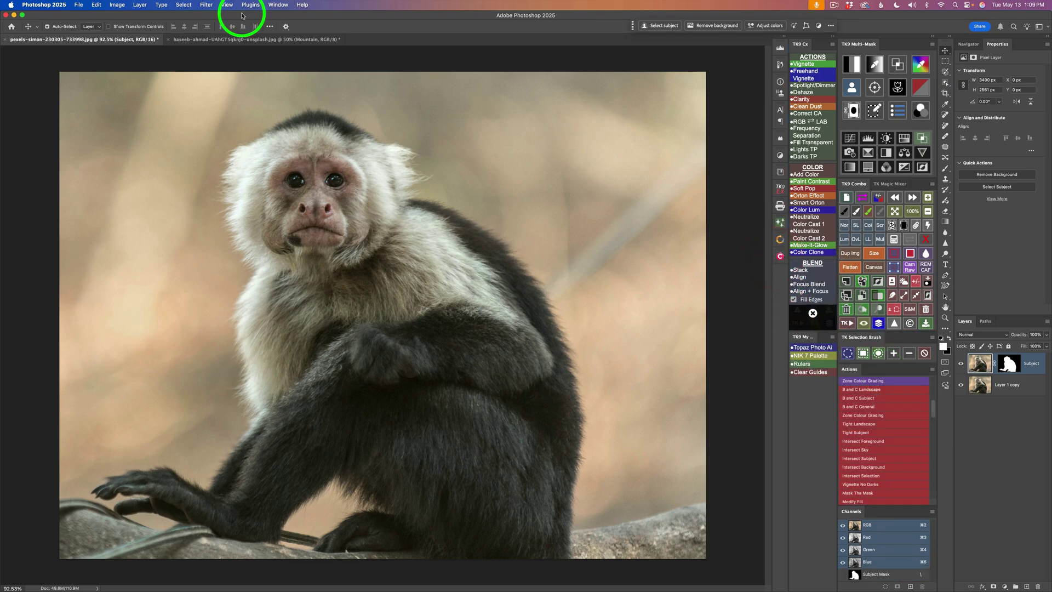
# - Open the Nik 8 Silver Efex panel and dock it as an icon directly below Color Efex
pyautogui.click(250, 5)
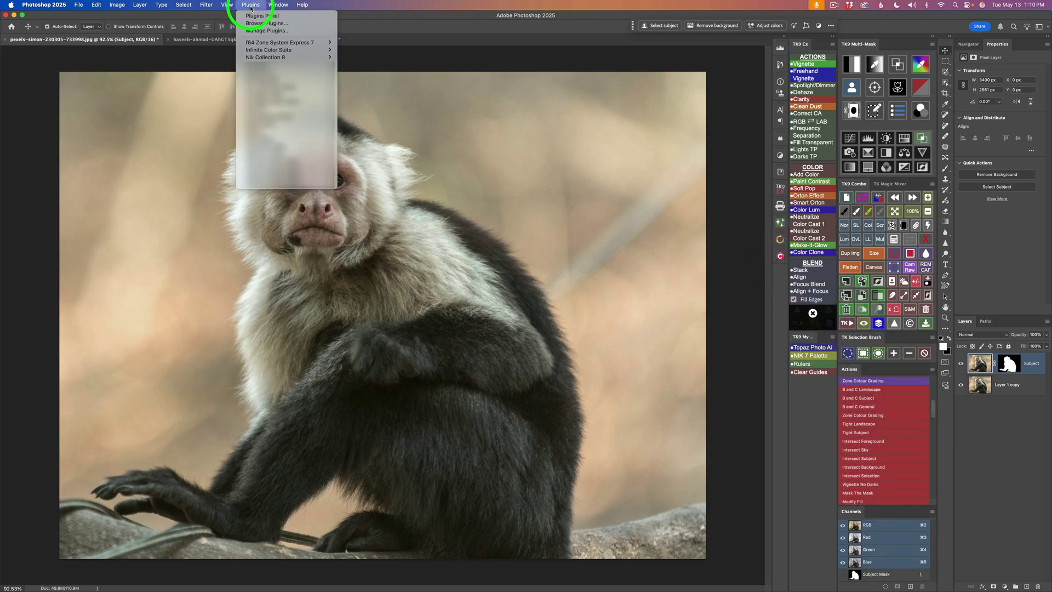
pyautogui.moveTo(262, 58)
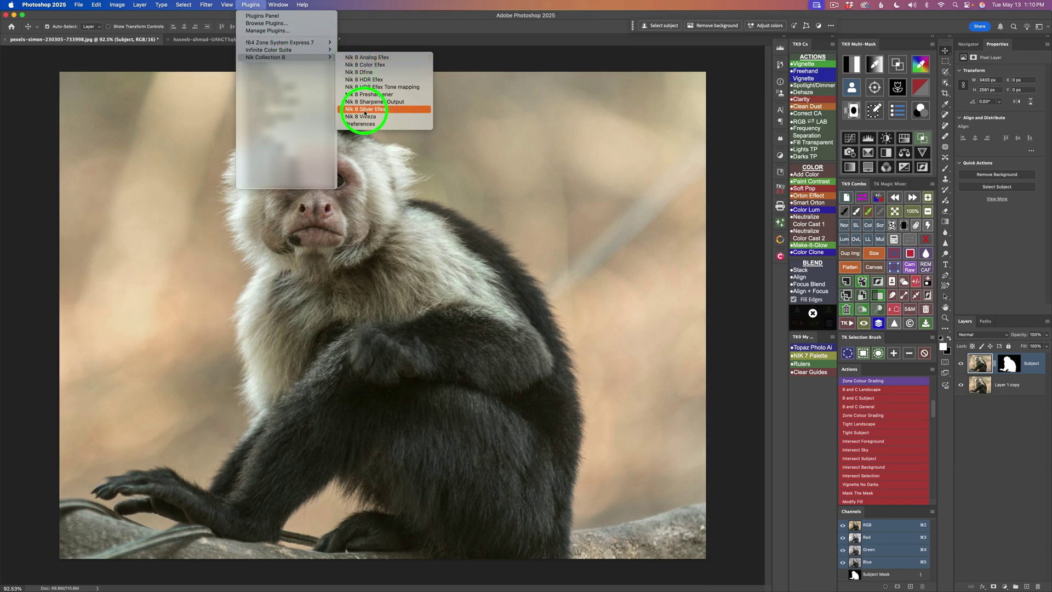
pyautogui.click(365, 110)
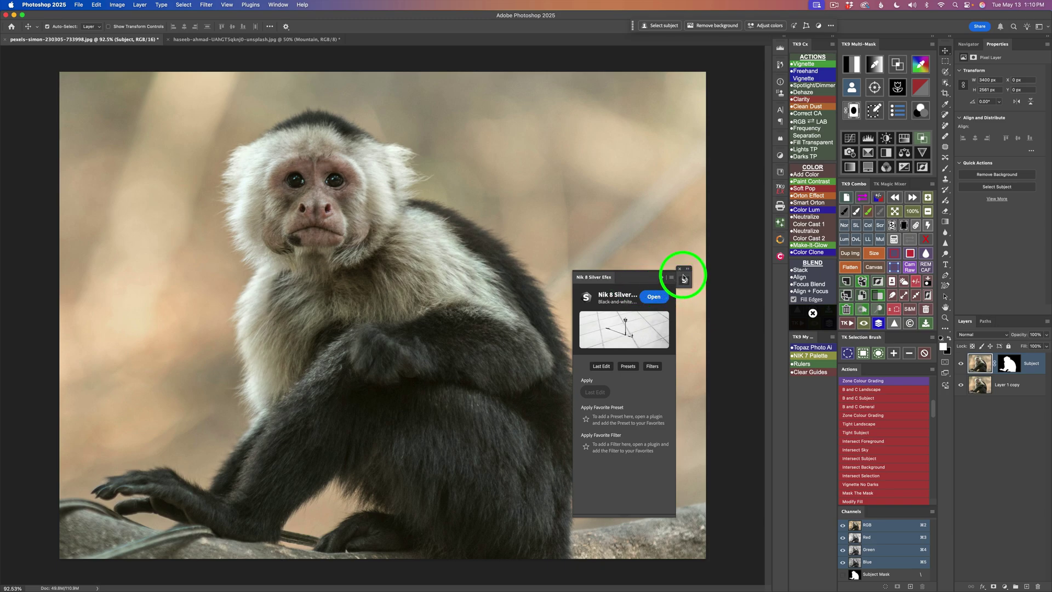
pyautogui.moveTo(683, 279); pyautogui.dragTo(782, 272)
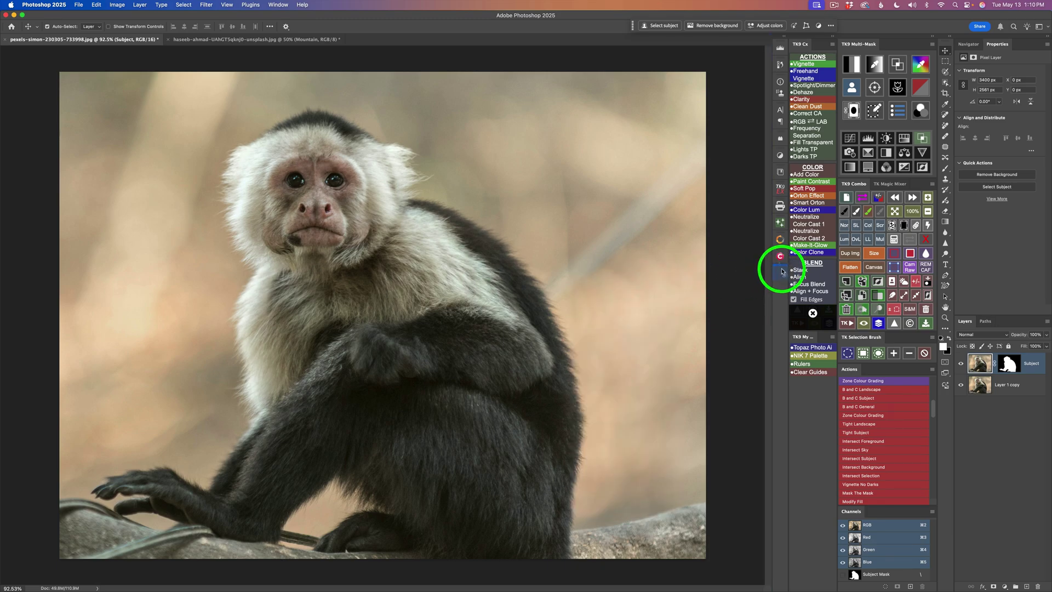
pyautogui.moveTo(782, 270); pyautogui.dragTo(782, 275)
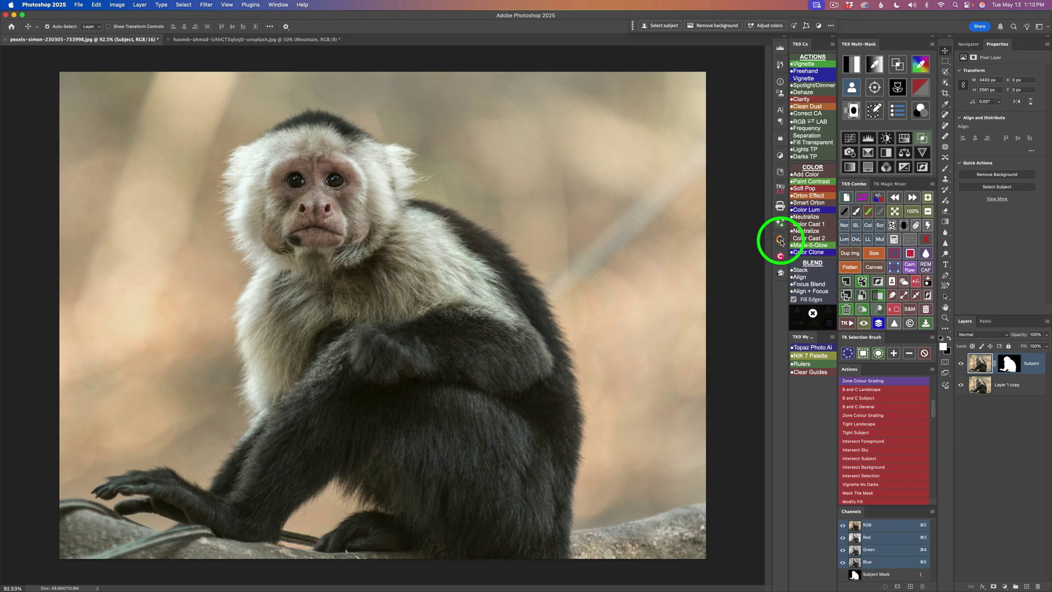
# - Expand and collapse the docked Nik preferences, Color Efex and Silver Efex panels in turn to check each one
pyautogui.click(780, 240)
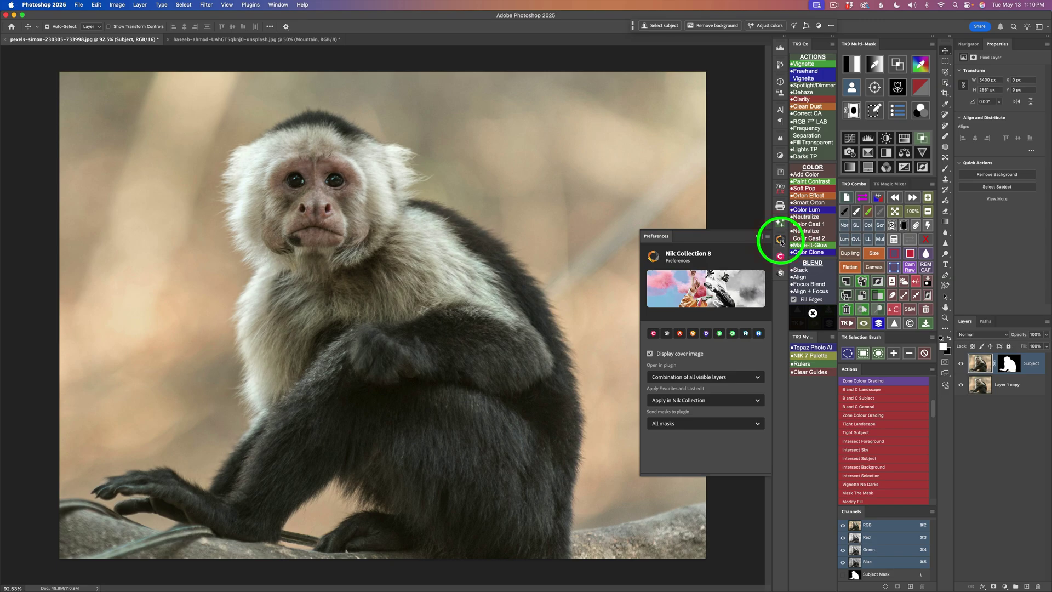
pyautogui.click(780, 241)
pyautogui.click(780, 256)
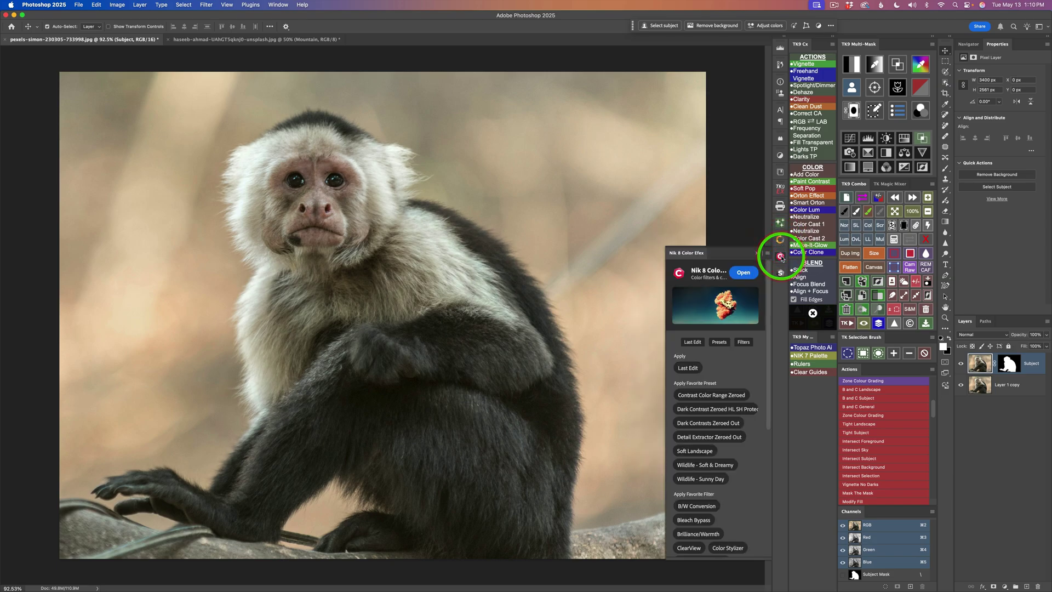
pyautogui.click(781, 256)
pyautogui.click(781, 273)
pyautogui.click(781, 275)
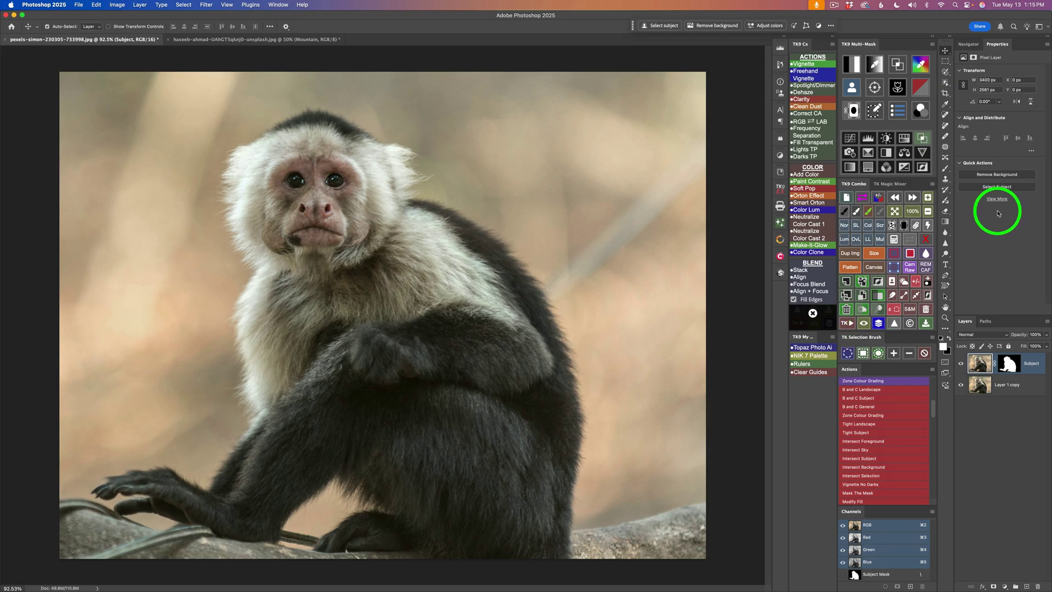
pyautogui.click(1047, 29)
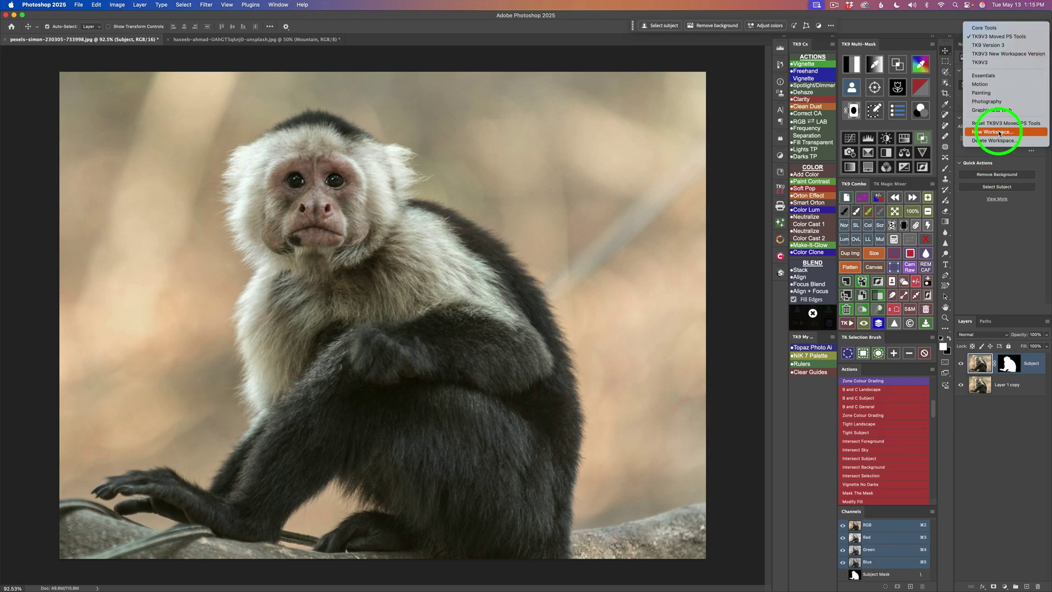
pyautogui.click(908, 26)
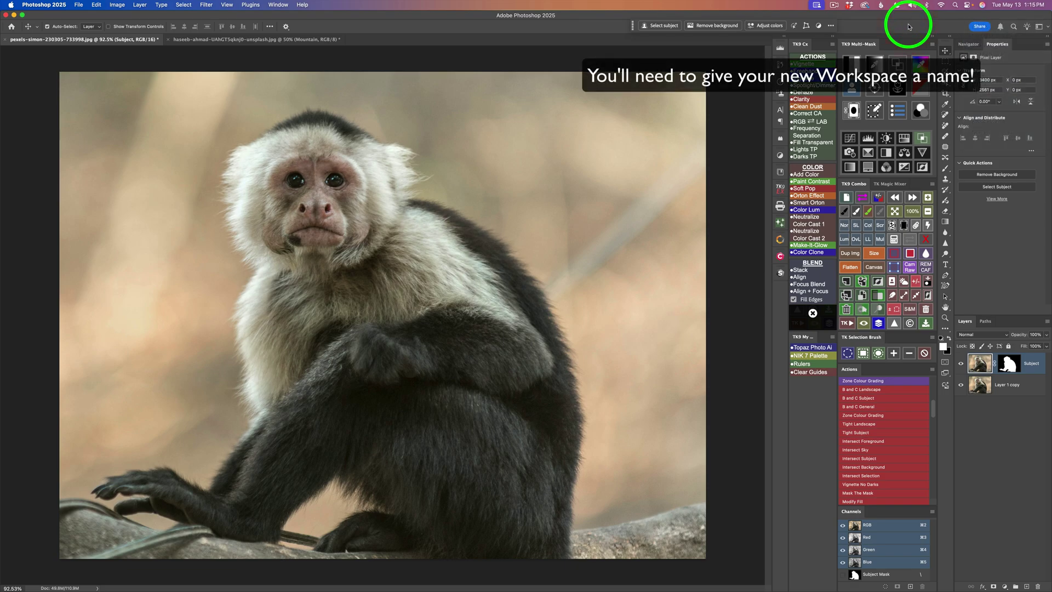
pyautogui.click(1040, 26)
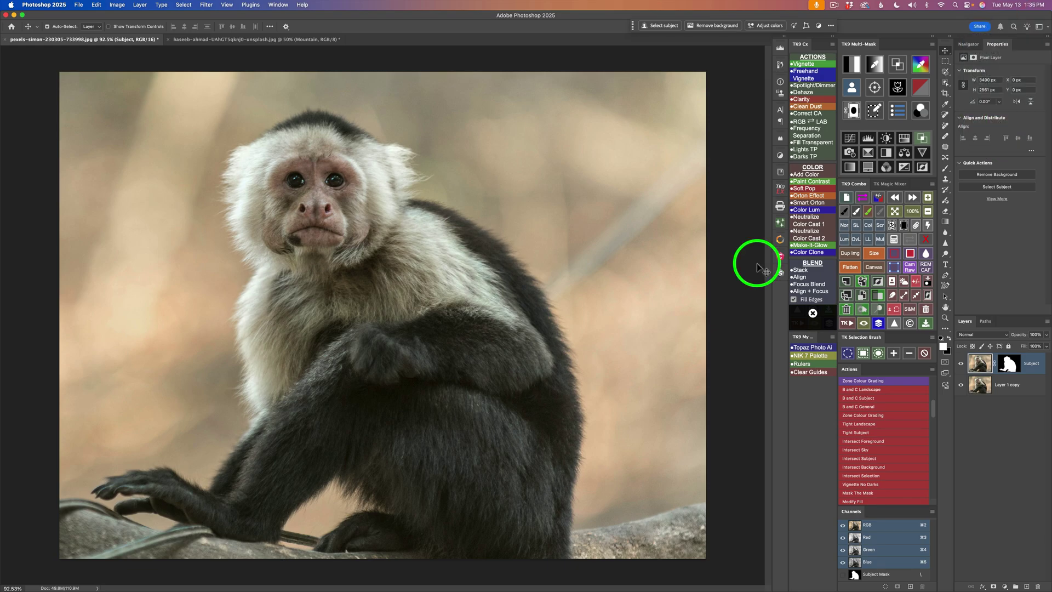
# - View the docked Color Efex panel and the plugin shortcuts in the Nik Collection 8 preferences, and collapse them
pyautogui.click(780, 256)
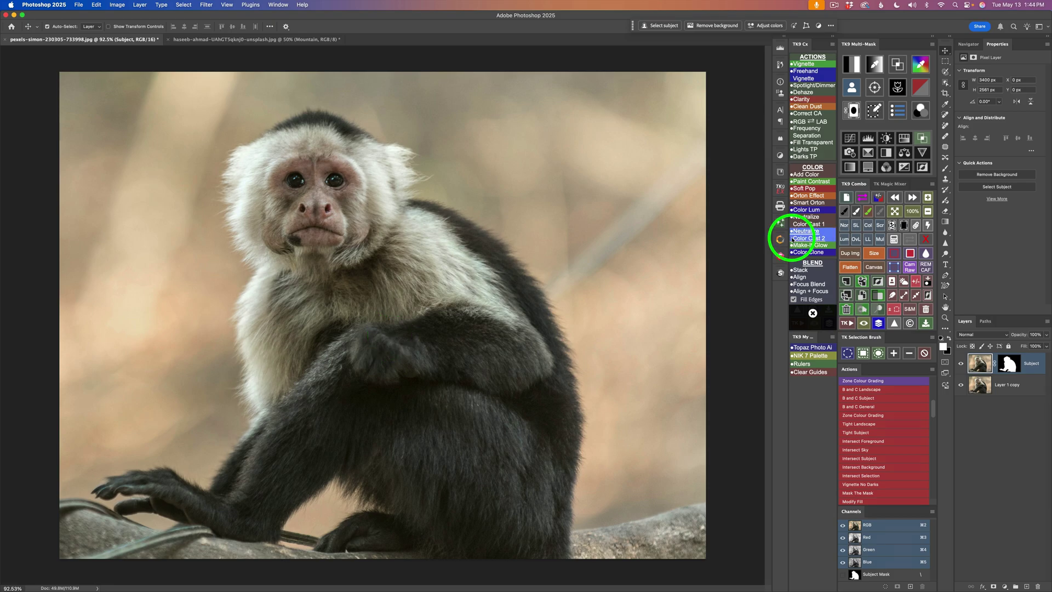
pyautogui.click(781, 240)
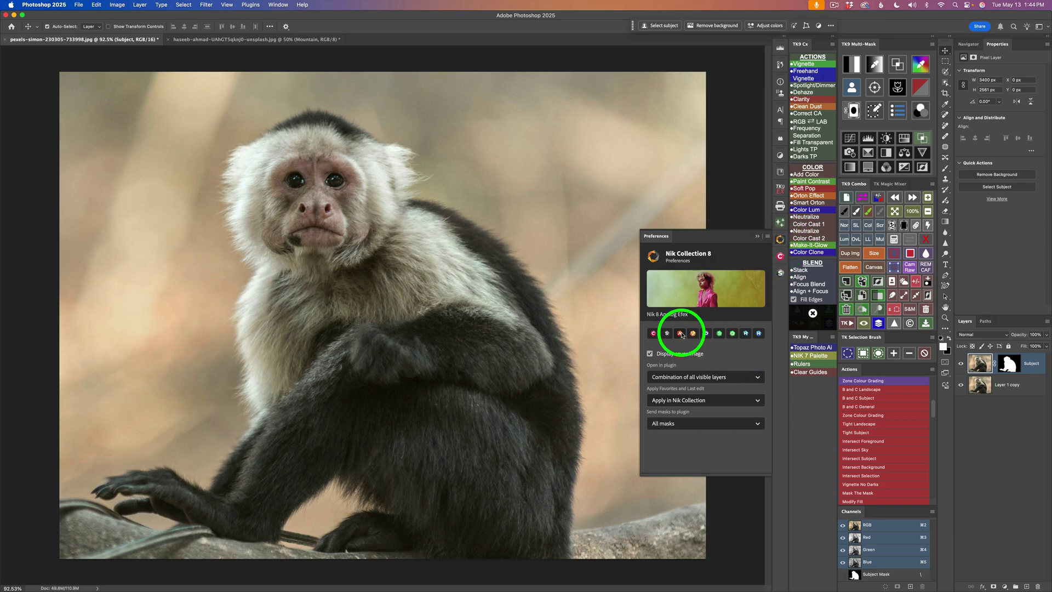
pyautogui.click(780, 240)
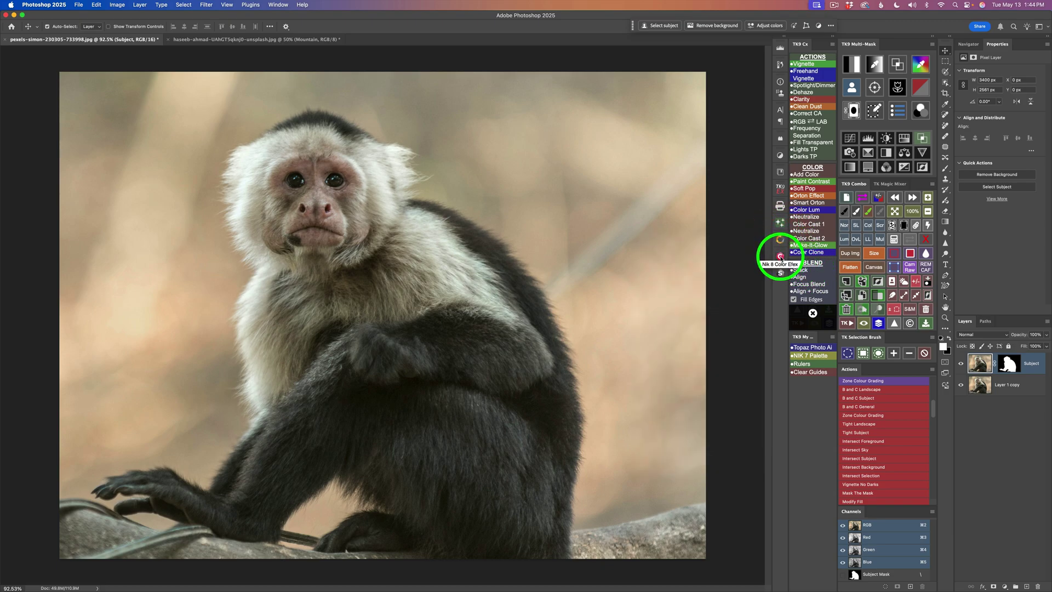
# - Open the monkey image in Nik 8 Color Efex, browse the All Nik presets, and return to the filters list
pyautogui.click(780, 256)
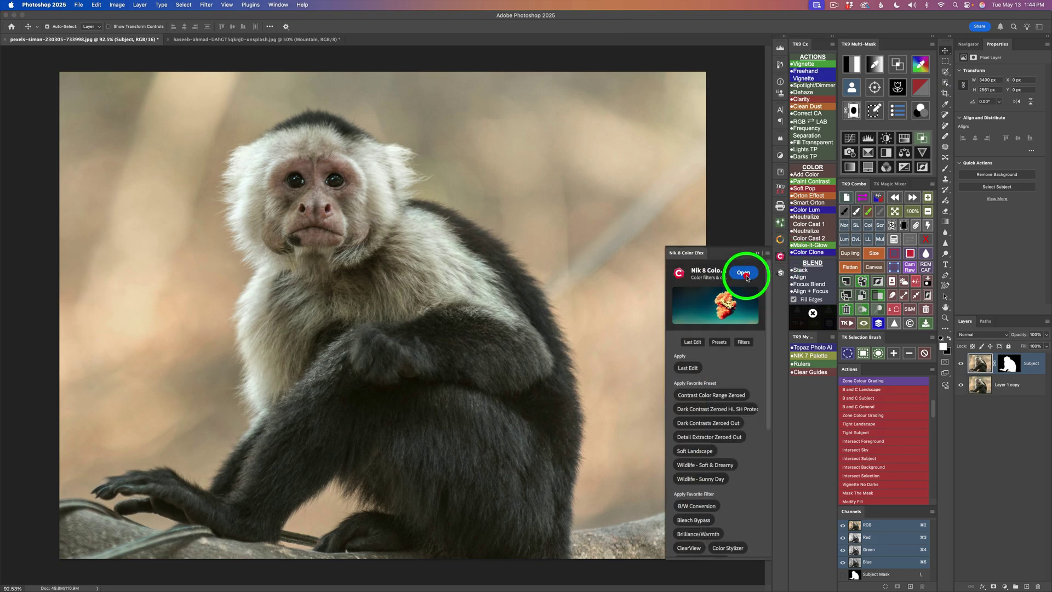
pyautogui.click(745, 275)
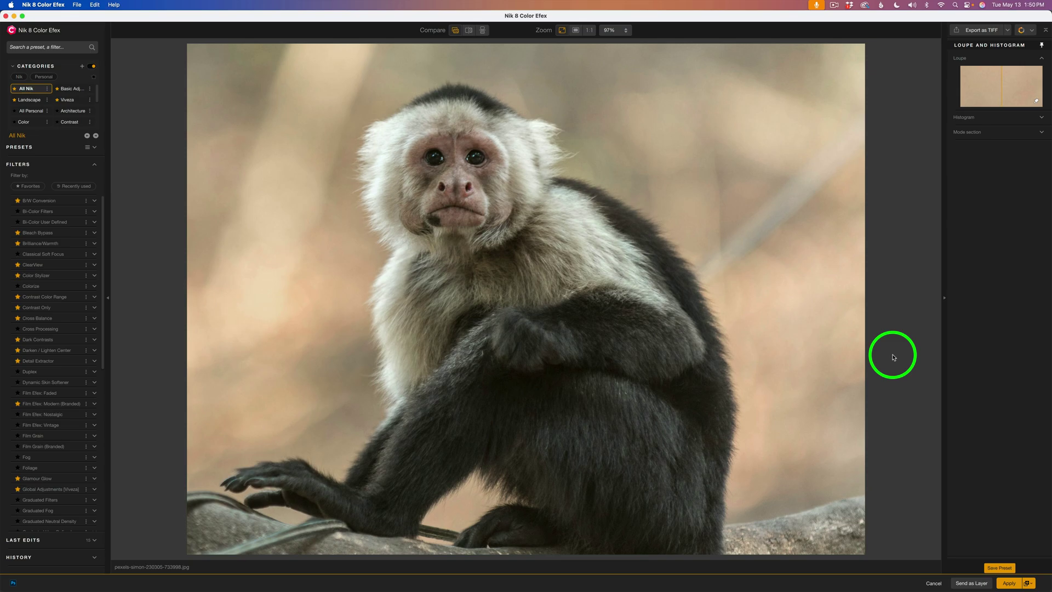
pyautogui.click(32, 148)
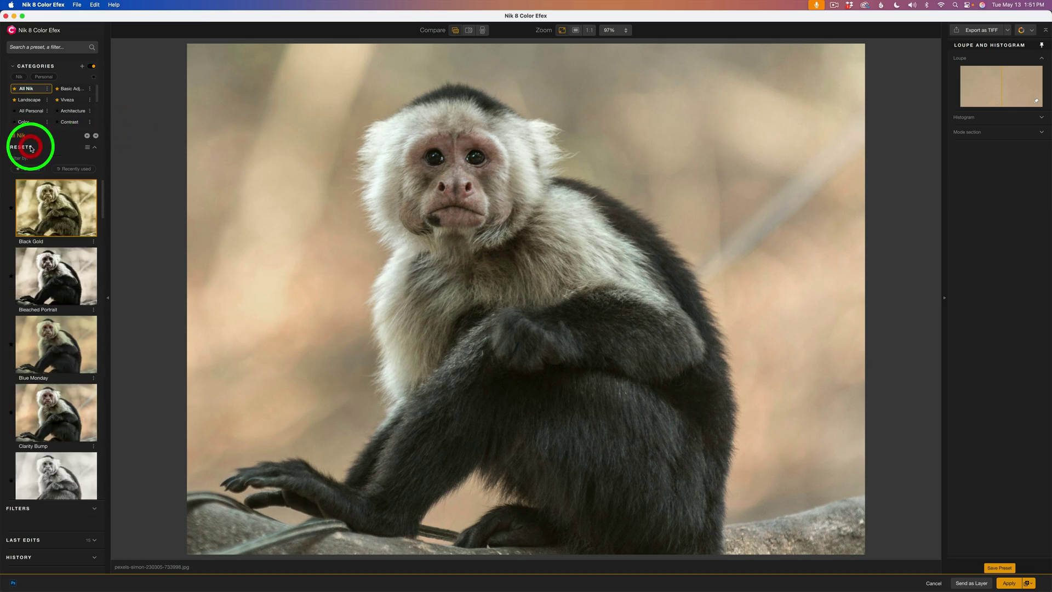
pyautogui.scroll(-3, 36, 217)
pyautogui.scroll(5, 38, 221)
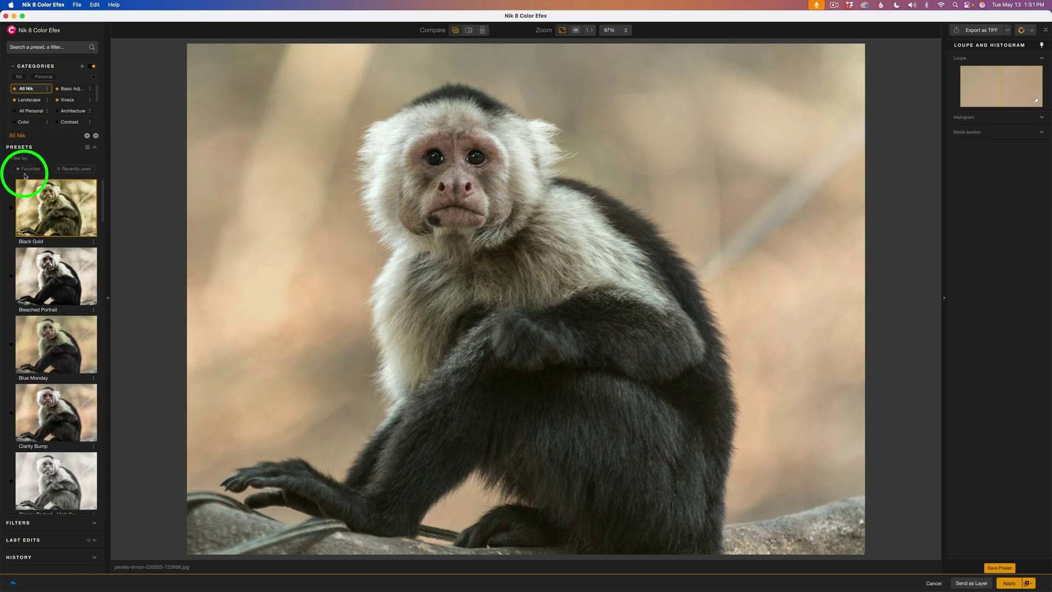
pyautogui.click(41, 523)
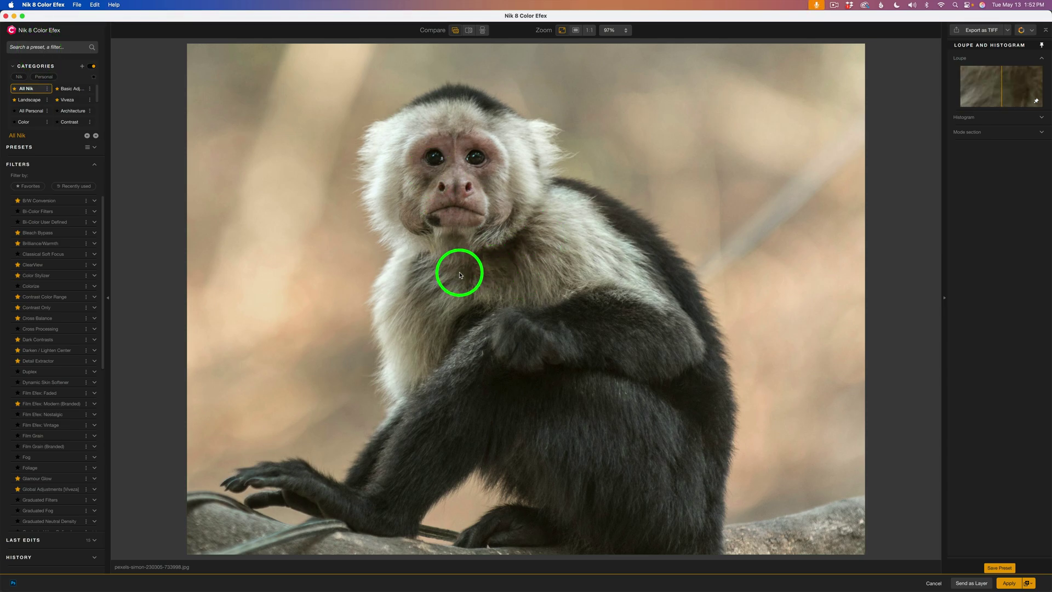
# - Add the Viveza Global Adjustments filter, import the Photoshop PS Subject mask into its local adjustments, and preview the mask
pyautogui.click(72, 102)
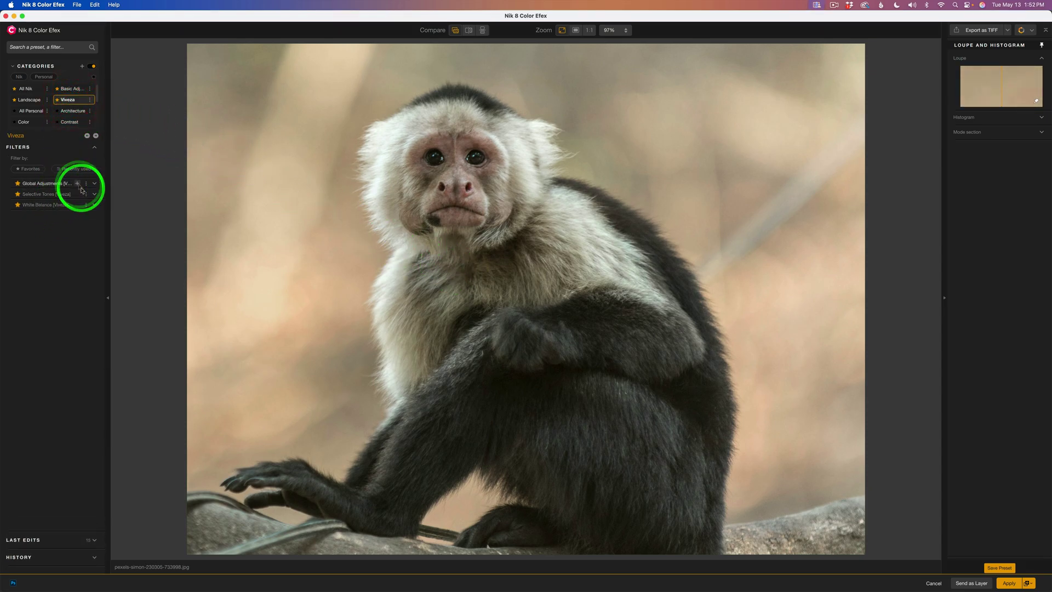
pyautogui.click(79, 185)
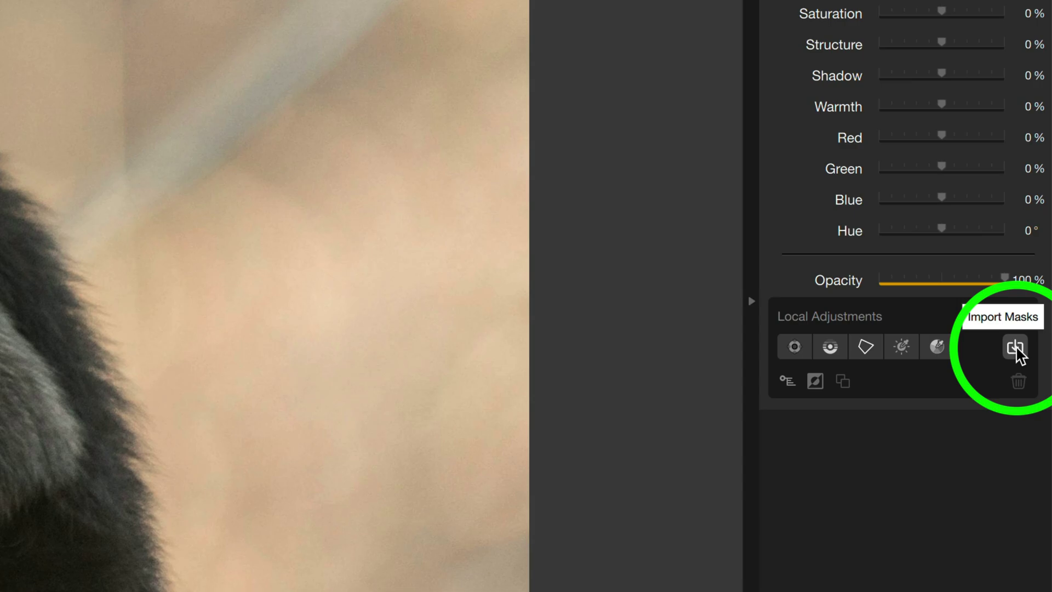
pyautogui.click(1016, 353)
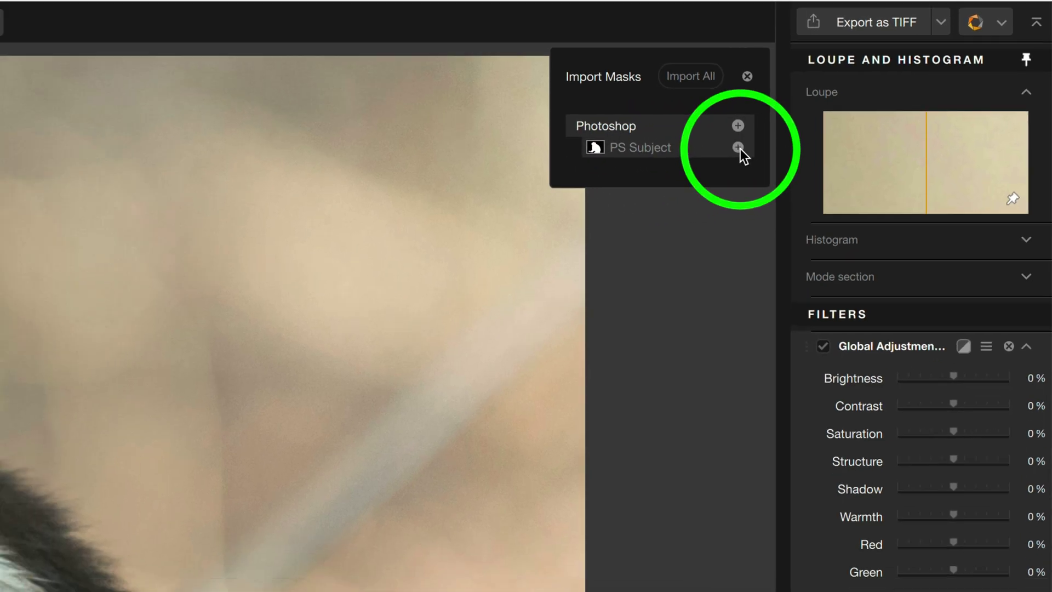
pyautogui.click(700, 161)
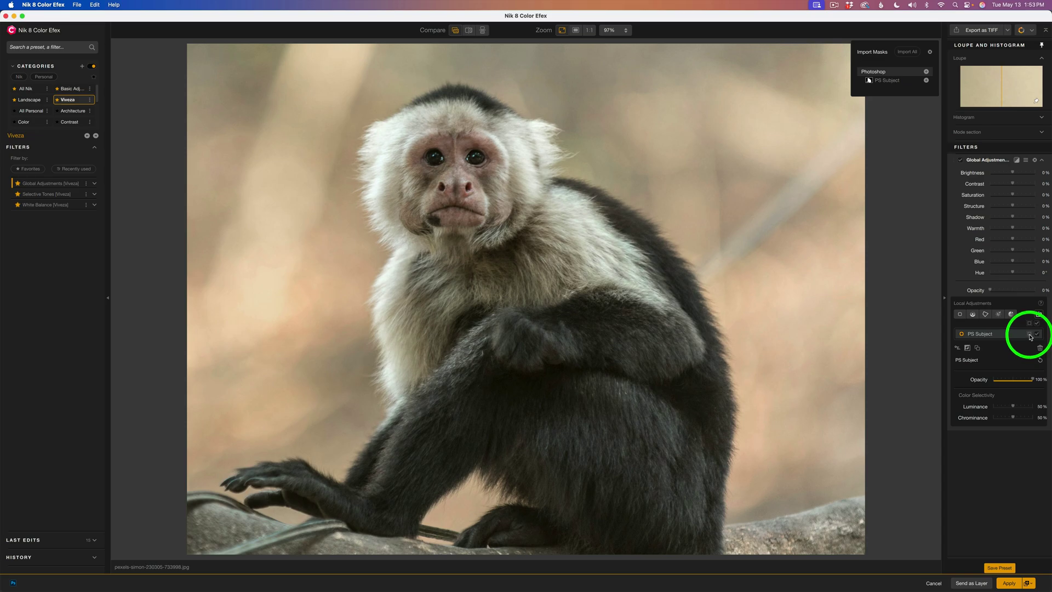
pyautogui.click(1030, 334)
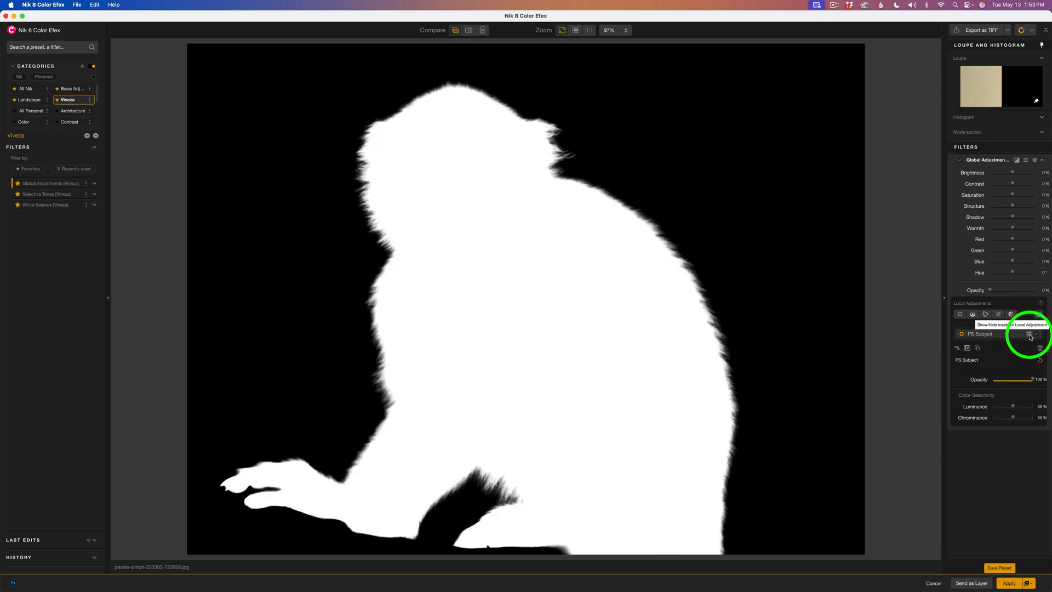
pyautogui.click(1029, 334)
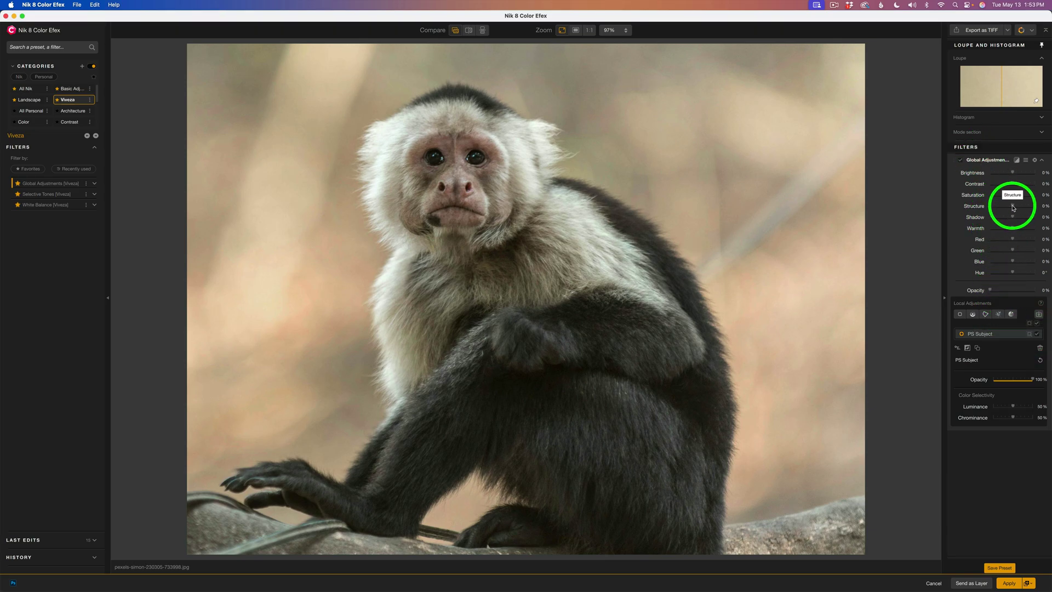
# - Set the Global Adjustments Structure to 32% and compare the image with the filter off and on
pyautogui.moveTo(1013, 207); pyautogui.dragTo(1019, 208)
pyautogui.click(962, 161)
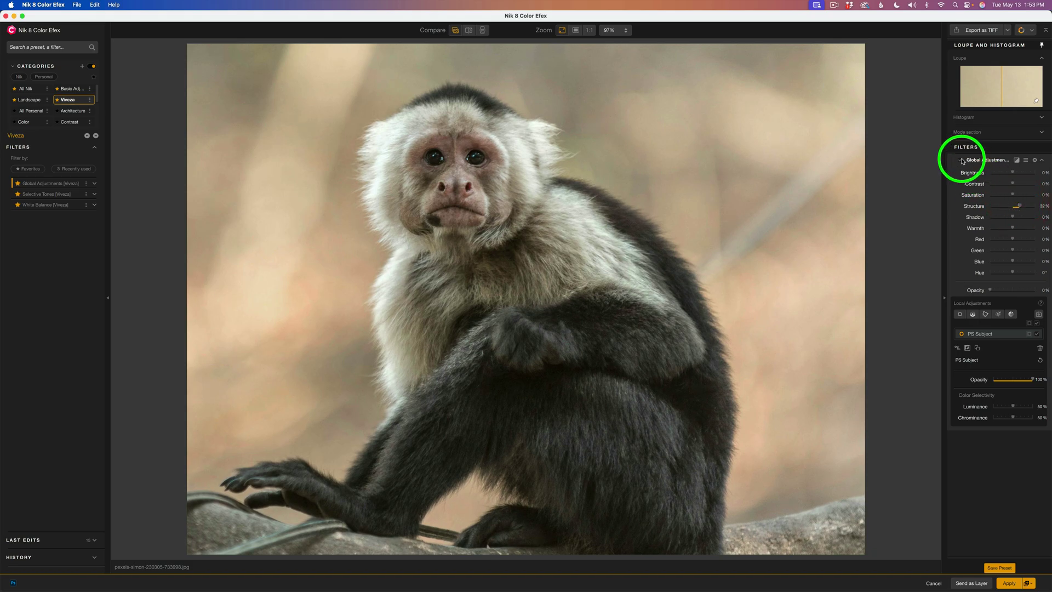
pyautogui.click(962, 162)
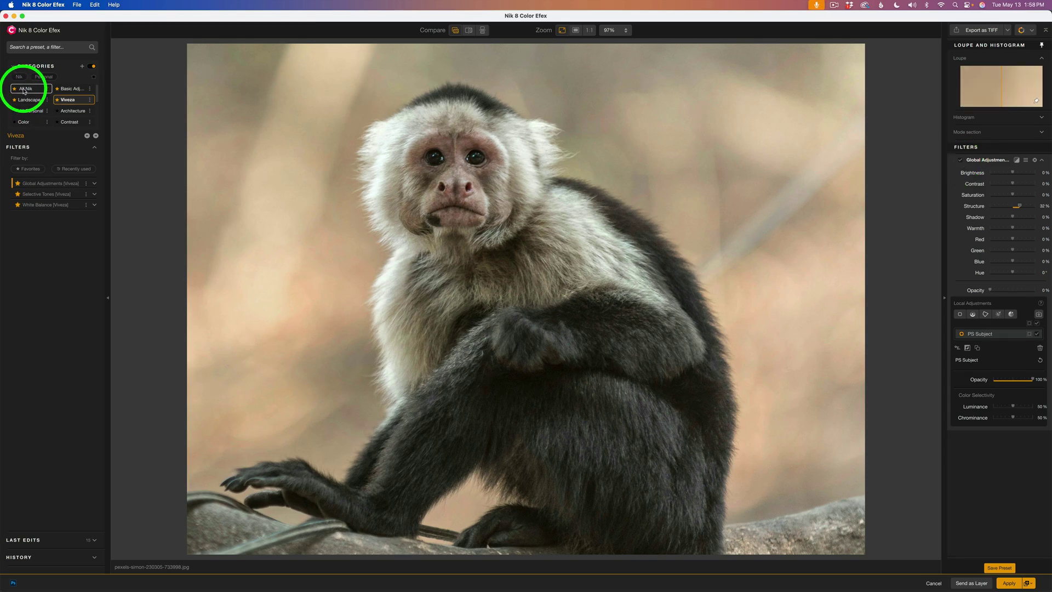
# - Add the Bi-Color Filters effect from All Nik, using blue-green Color Set 2 with the filter's upper Opacity at 34%
pyautogui.click(24, 90)
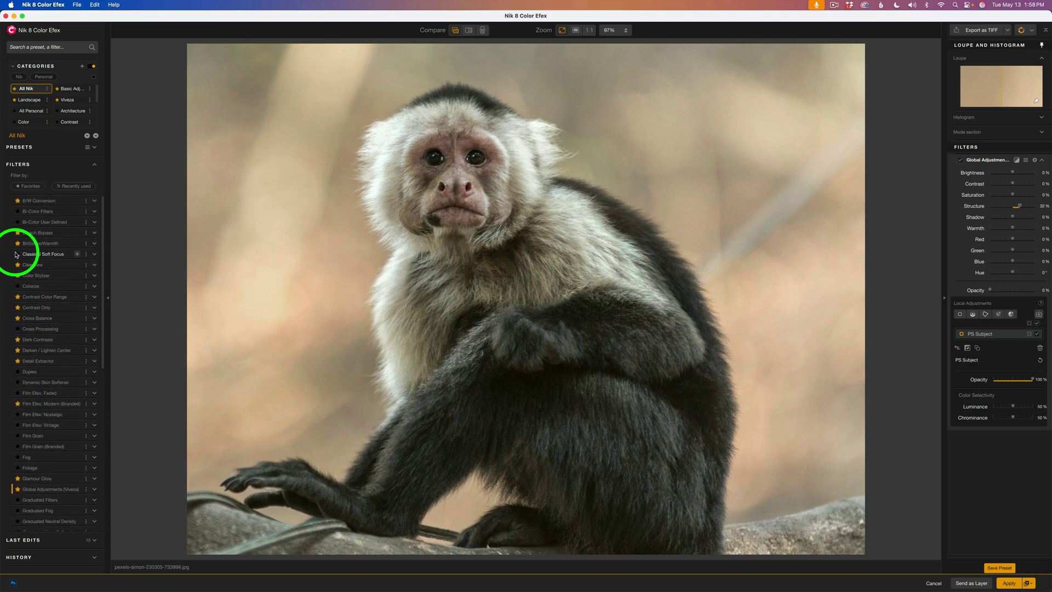
pyautogui.click(78, 211)
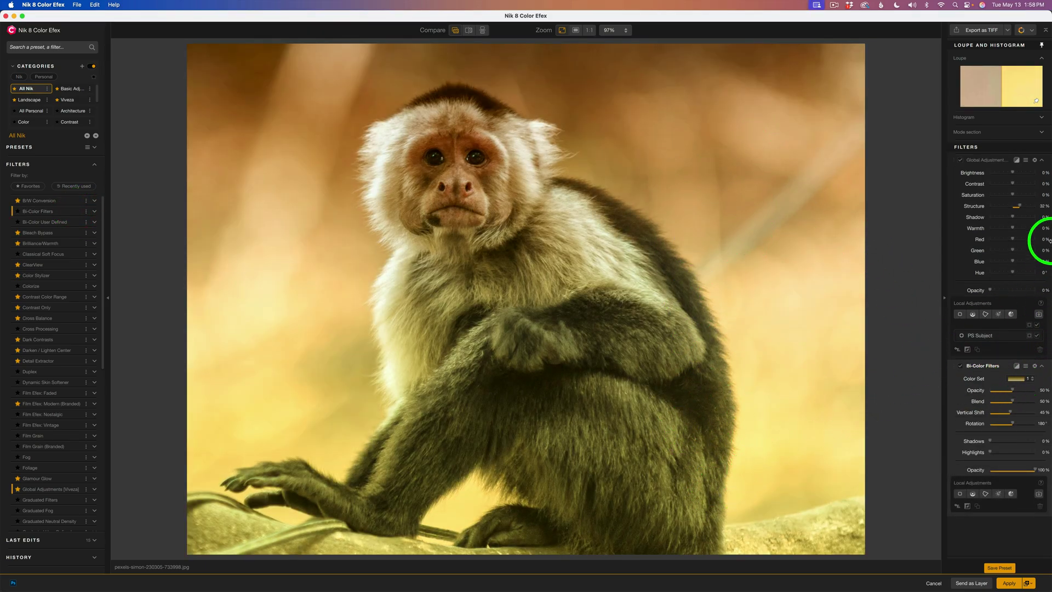
pyautogui.click(1017, 379)
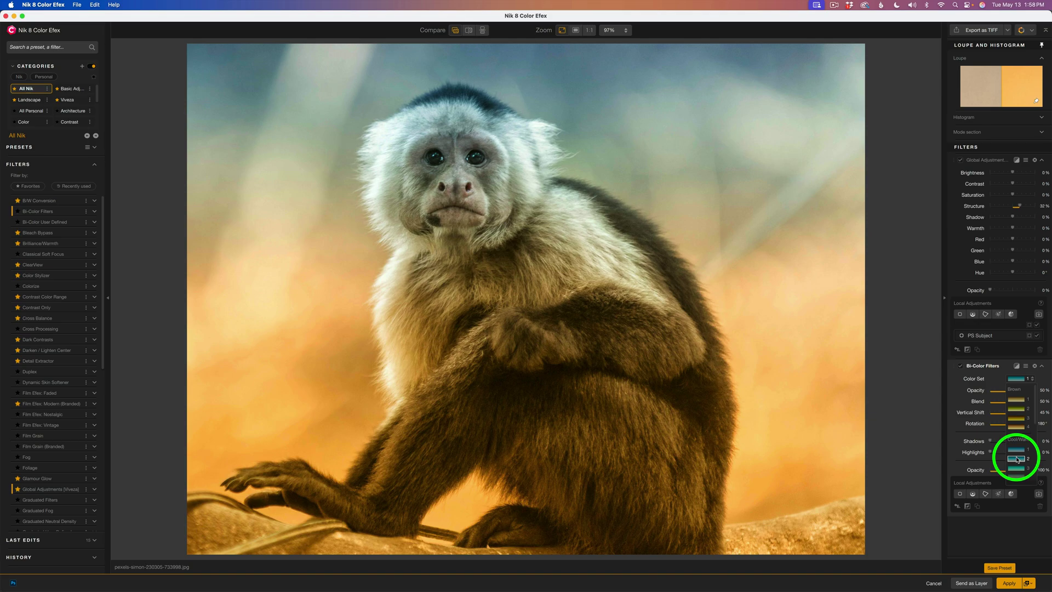
pyautogui.click(1017, 459)
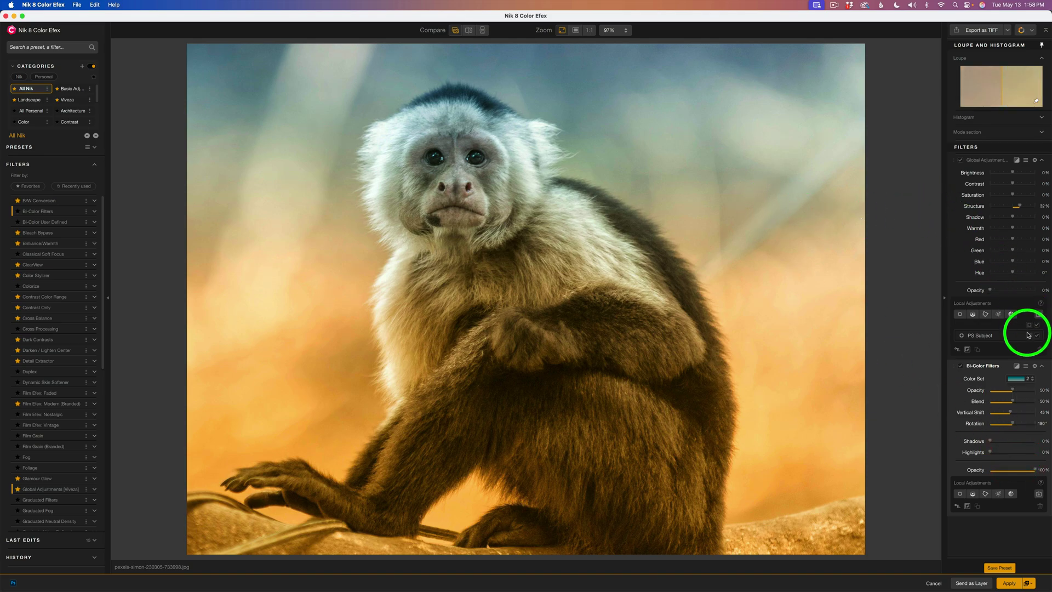
pyautogui.moveTo(1012, 391); pyautogui.dragTo(1006, 389)
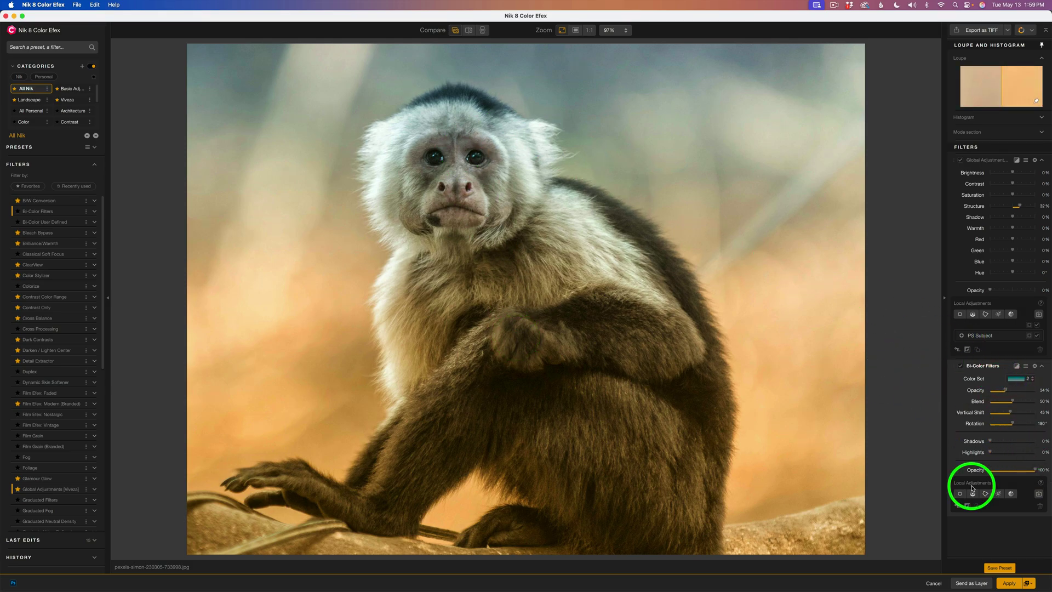
# - Import the PS Subject mask into Bi-Color Filters, invert it to affect only the background, and preview the mask
pyautogui.click(1039, 495)
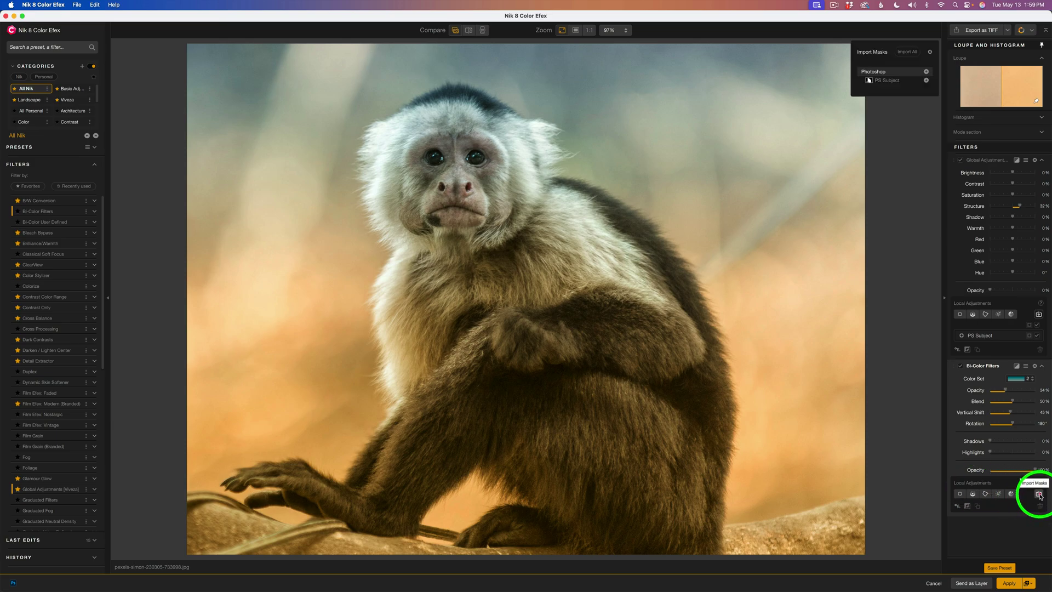
pyautogui.click(926, 83)
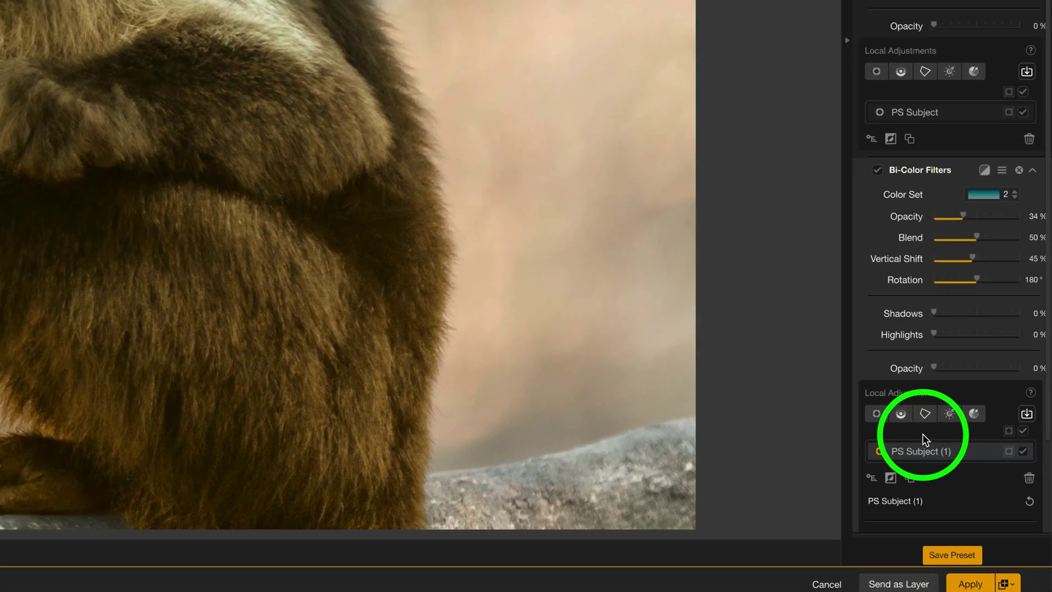
pyautogui.click(891, 480)
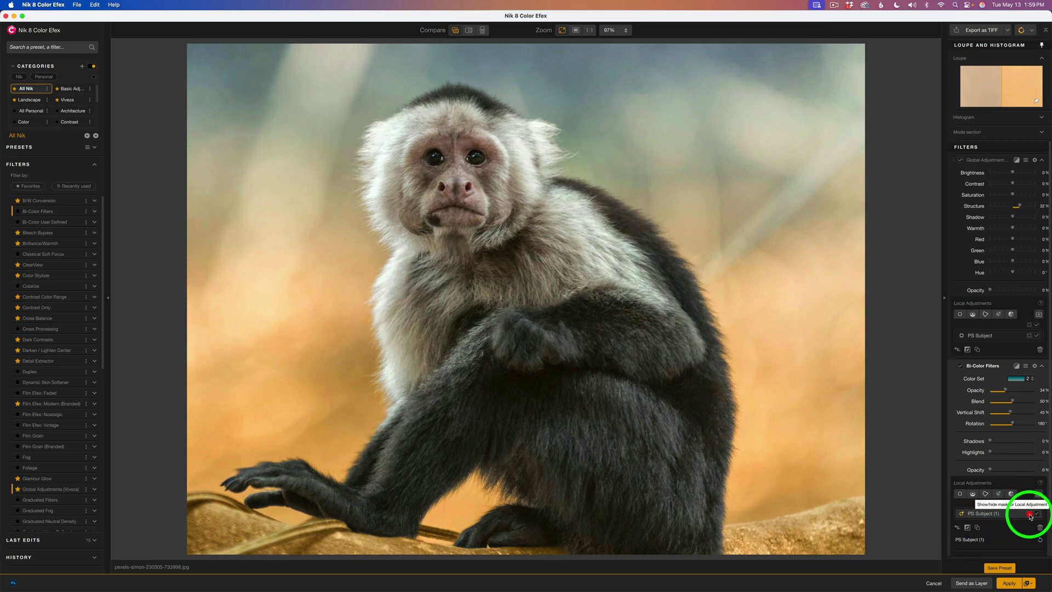
pyautogui.click(1031, 515)
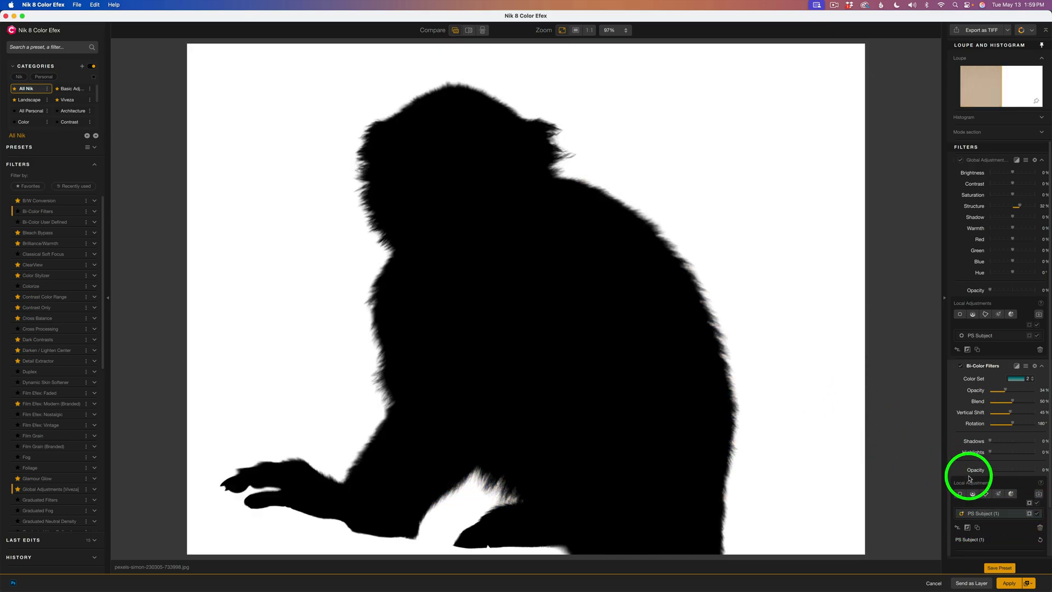
pyautogui.click(1030, 515)
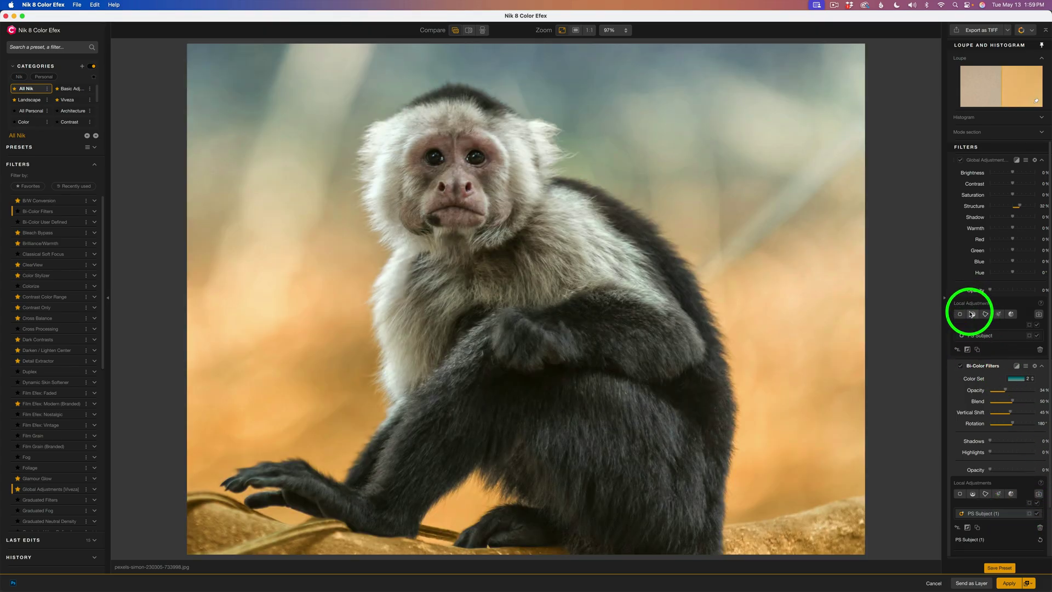
# - Compare the image with Bi-Color Filters off and on, then set its upper Opacity to 26% and Blend to 49%
pyautogui.click(961, 367)
pyautogui.click(961, 367)
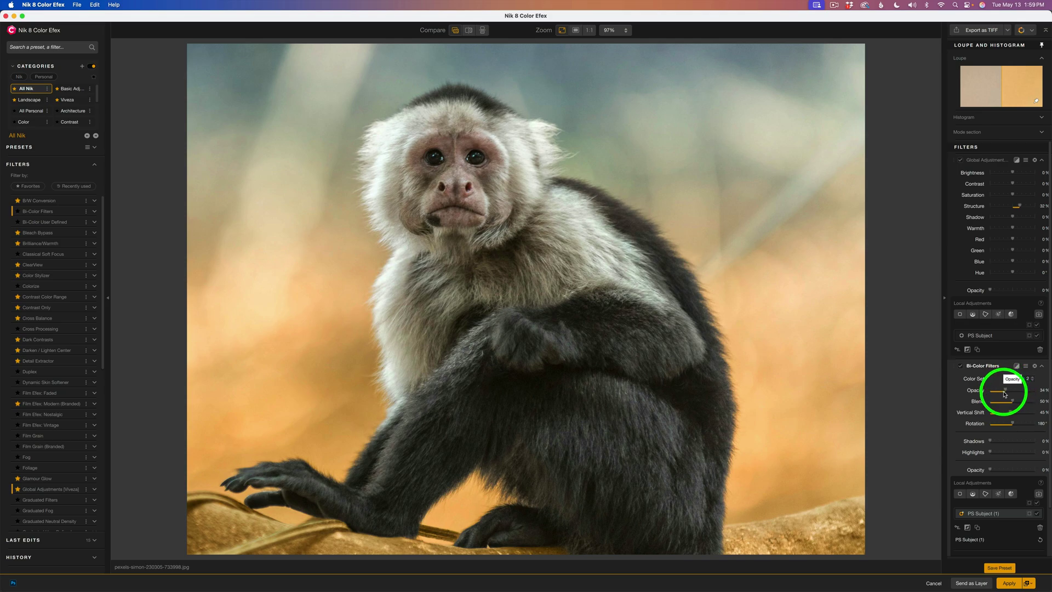
pyautogui.moveTo(1007, 393)
pyautogui.mouseDown()
pyautogui.moveTo(1024, 404)
pyautogui.moveTo(1013, 403)
pyautogui.mouseUp()
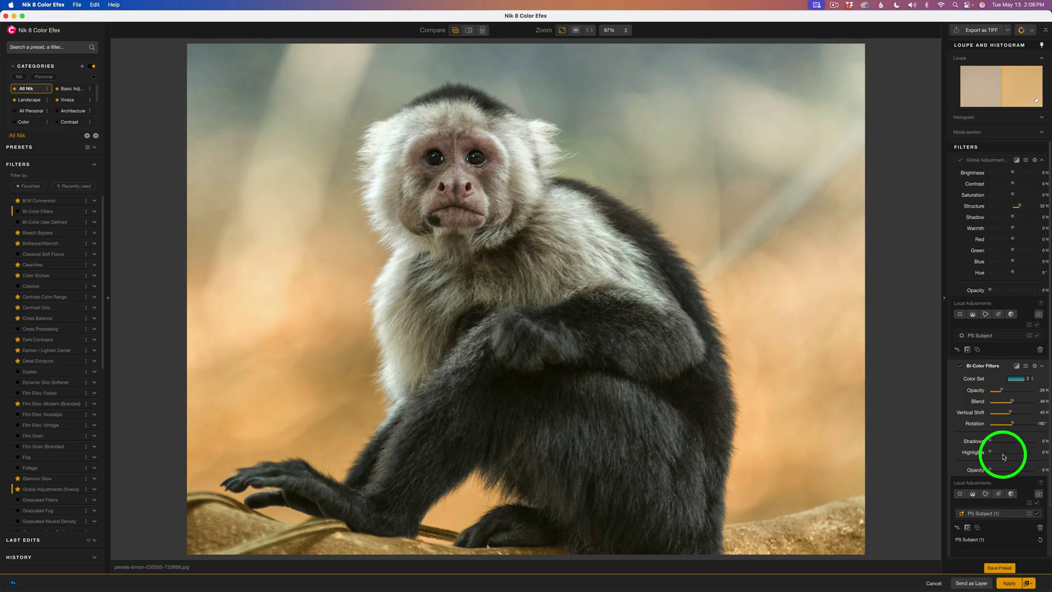
# - Switch Bi-Color Filters and Global Adjustments off and back on one at a time to compare their effects
pyautogui.click(960, 367)
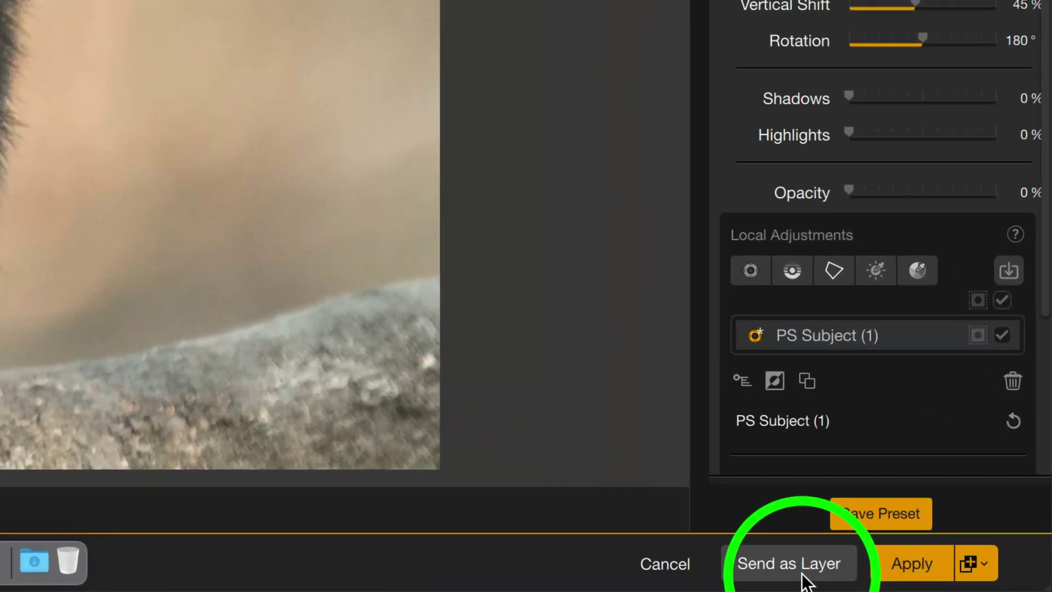
pyautogui.click(935, 583)
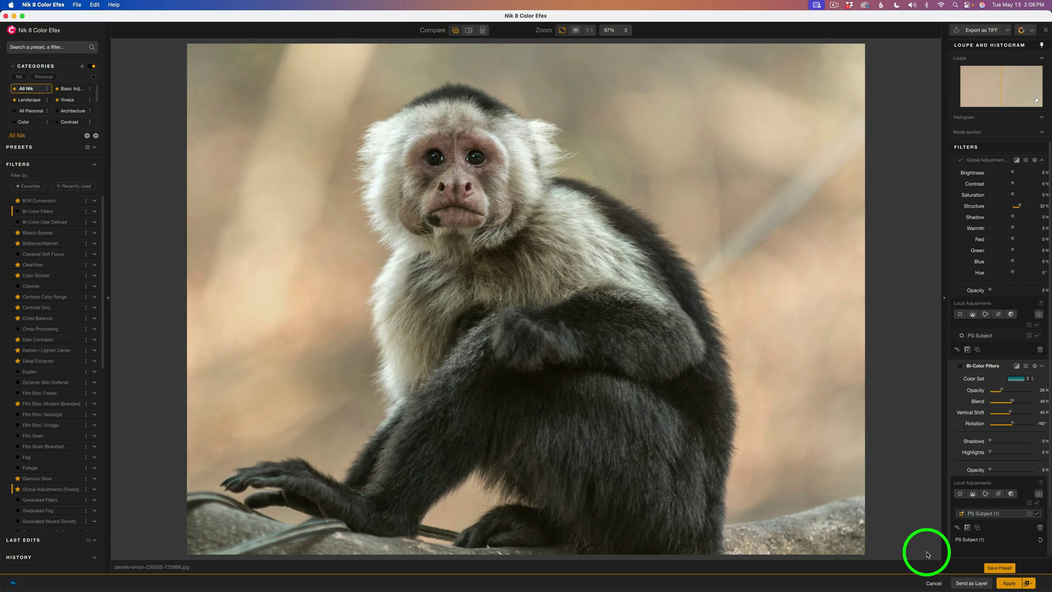
pyautogui.click(961, 367)
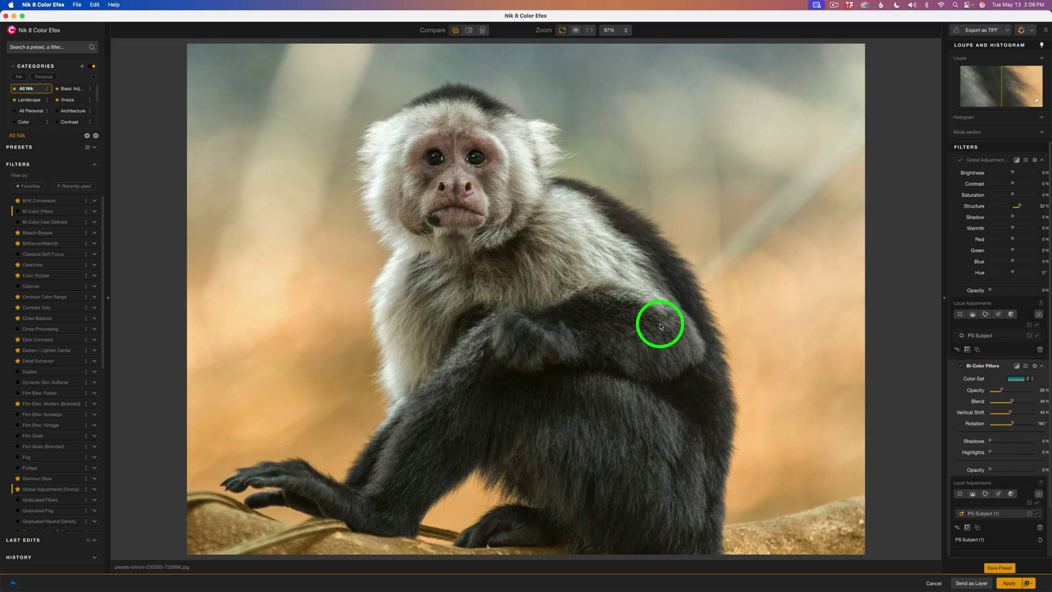
pyautogui.click(960, 162)
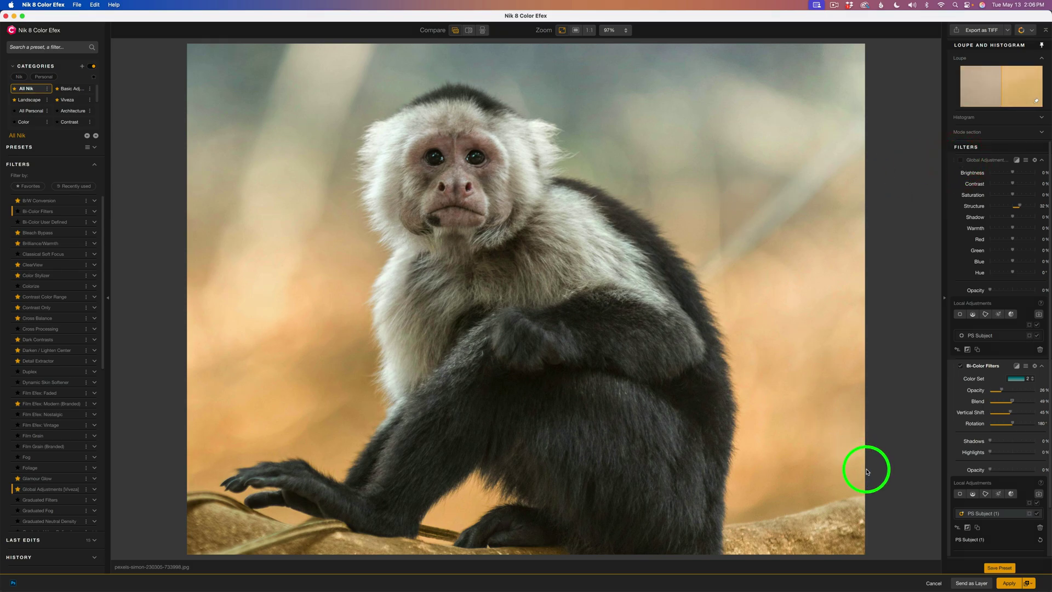
pyautogui.click(963, 586)
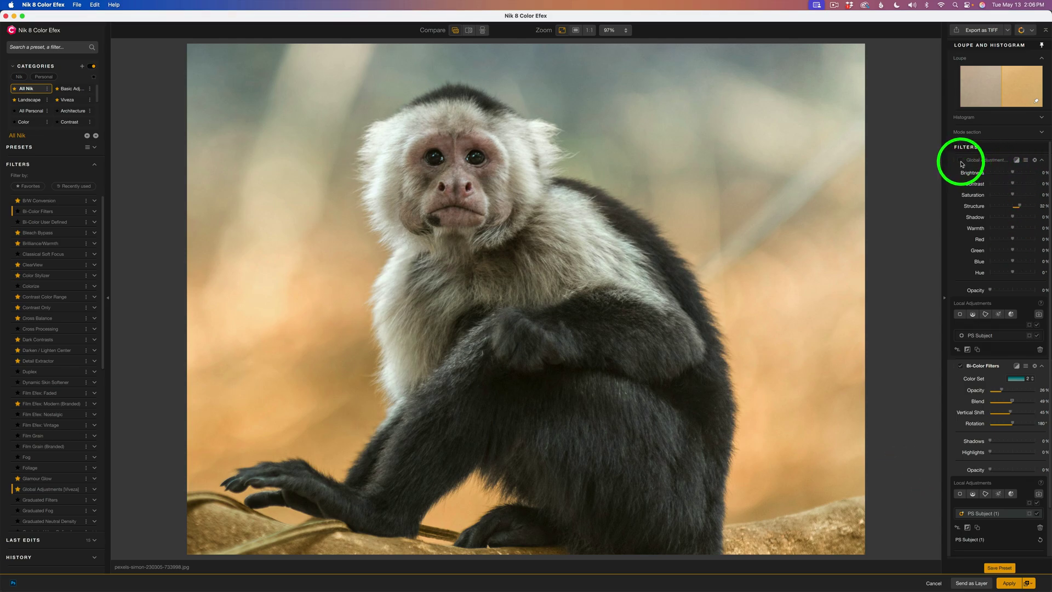
pyautogui.click(960, 160)
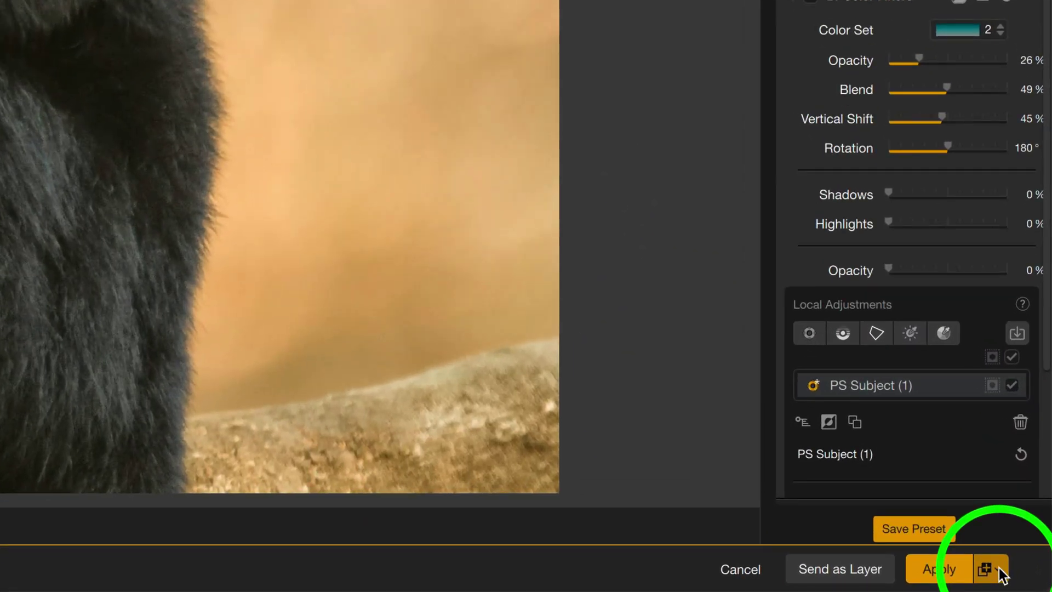
# - Set the Apply output option to Smart Object
pyautogui.click(998, 568)
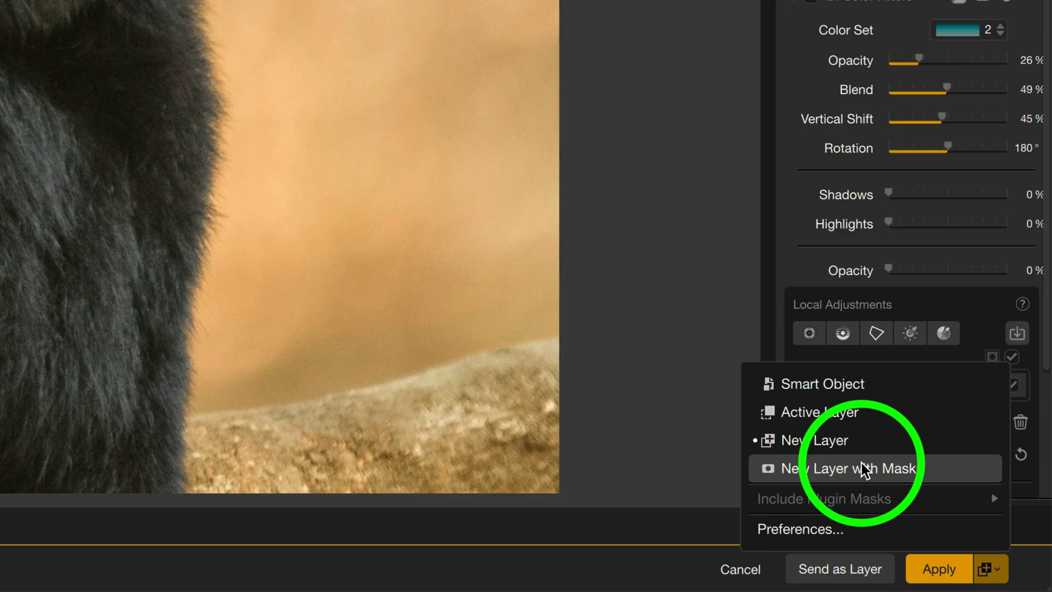
pyautogui.click(850, 385)
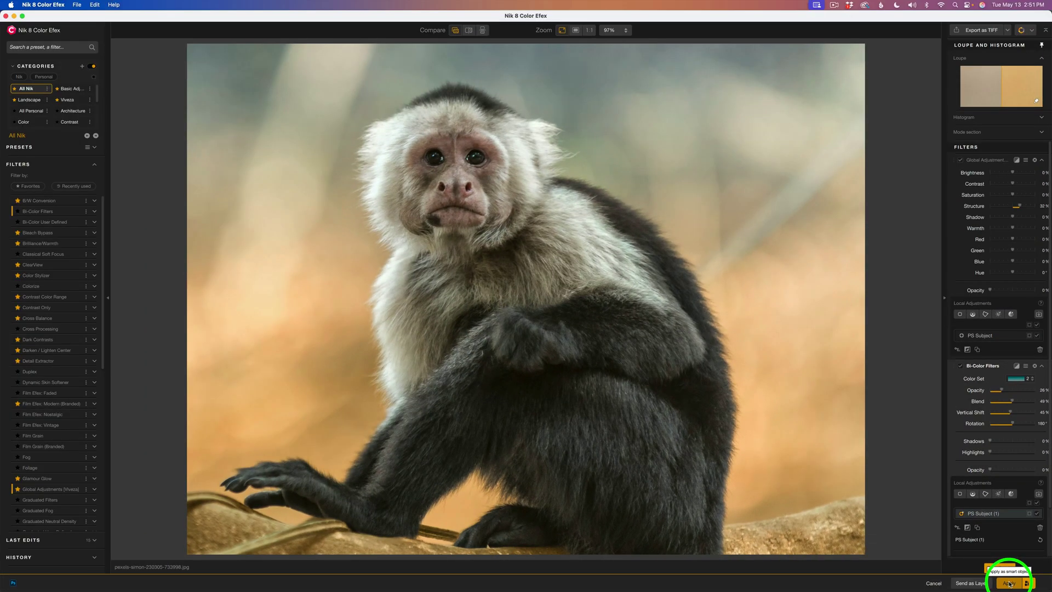
pyautogui.click(1027, 582)
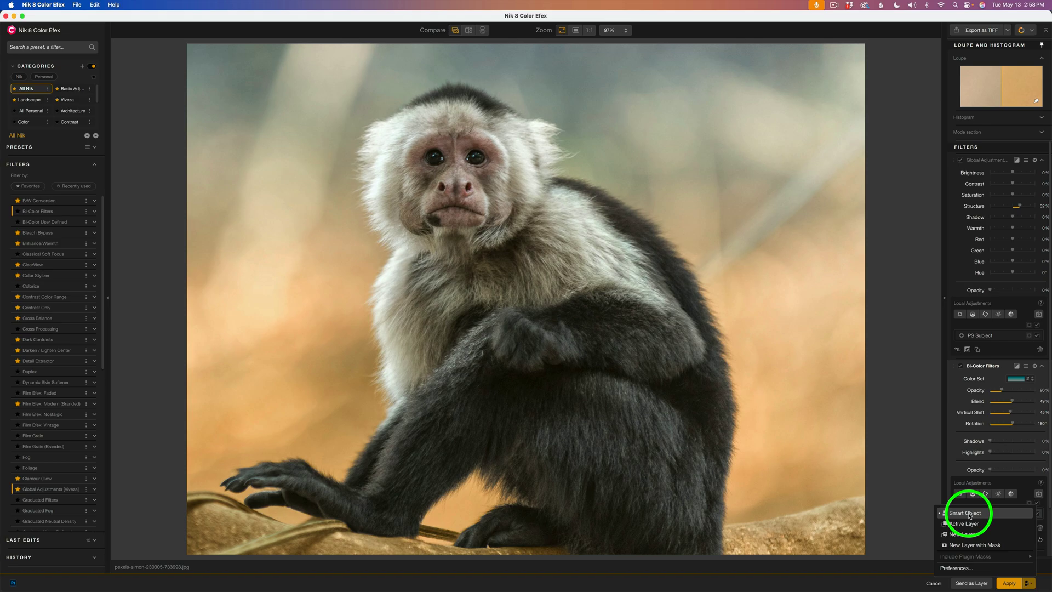
pyautogui.click(969, 513)
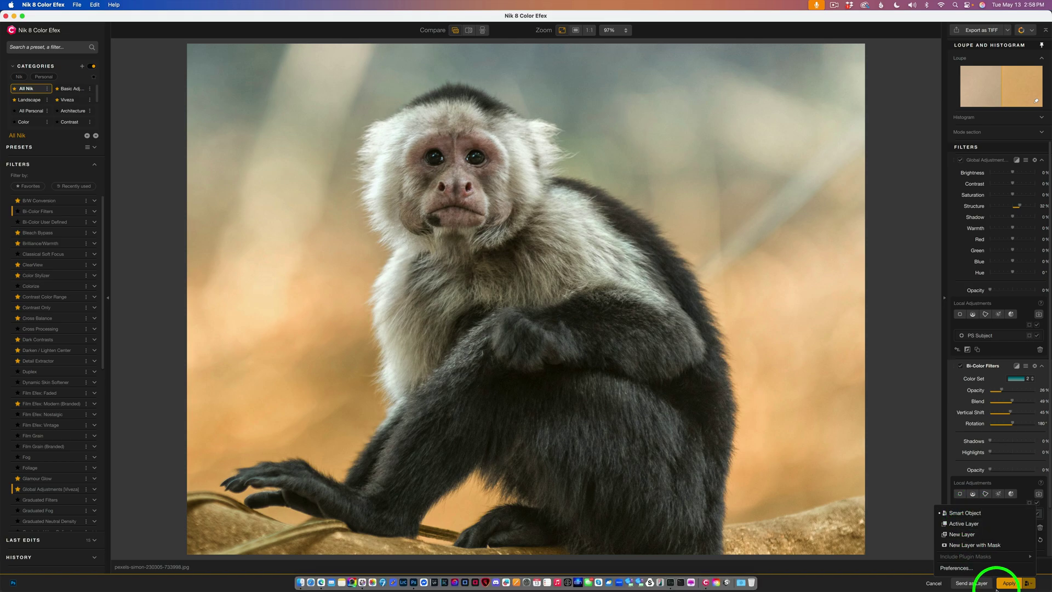
# - Apply the Color Efex edit as a smart object and compare the monkey photo with that layer off and on
pyautogui.click(1009, 583)
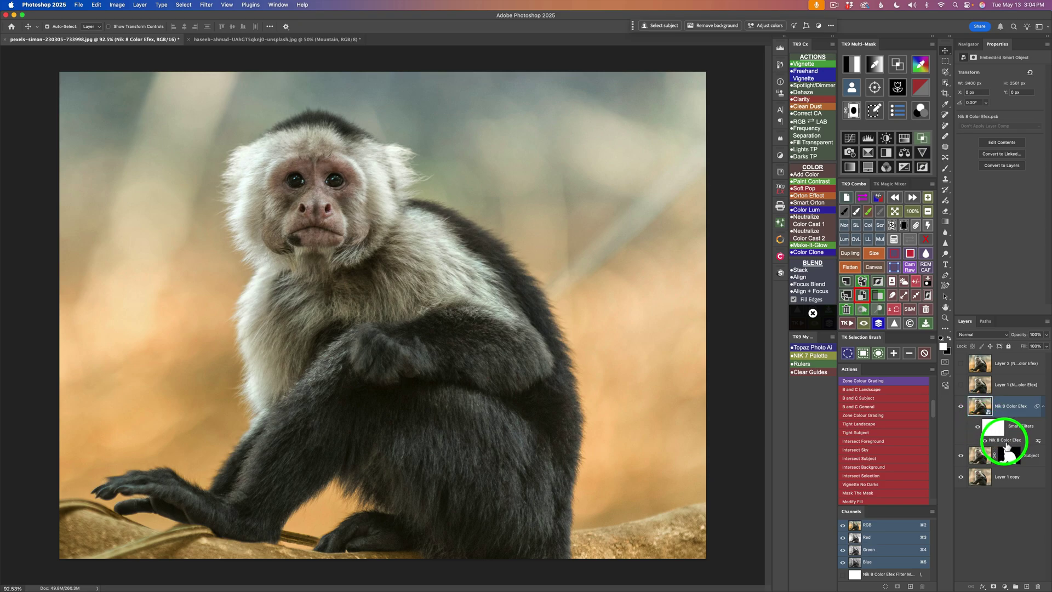
pyautogui.click(961, 407)
pyautogui.click(961, 406)
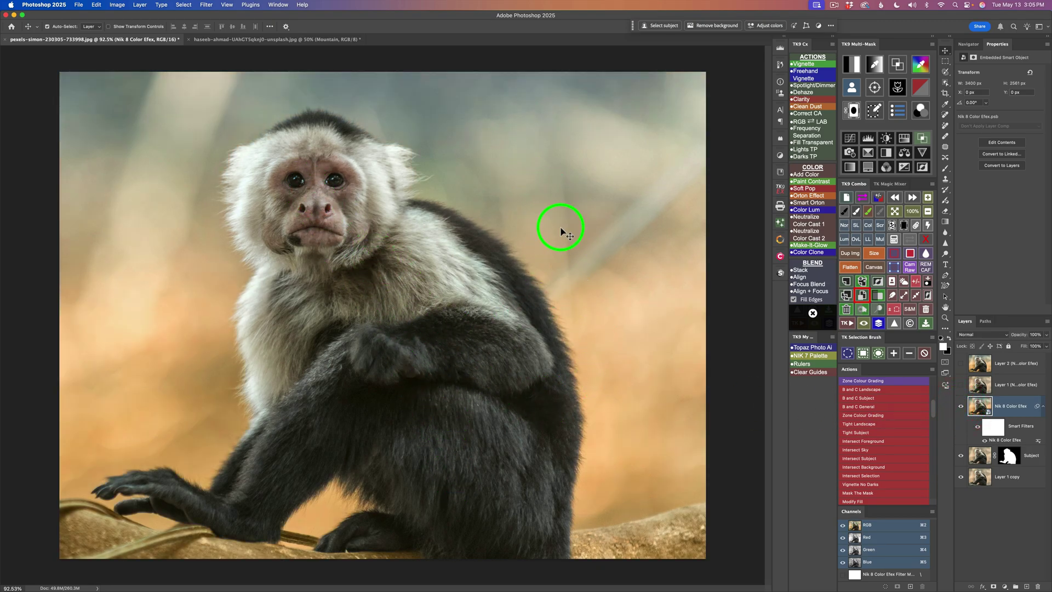
# - Compare the smart object with the Layer 1 and Layer 2 Color Efex outputs, leaving only the smart object version shown above the Subject layer
pyautogui.click(961, 406)
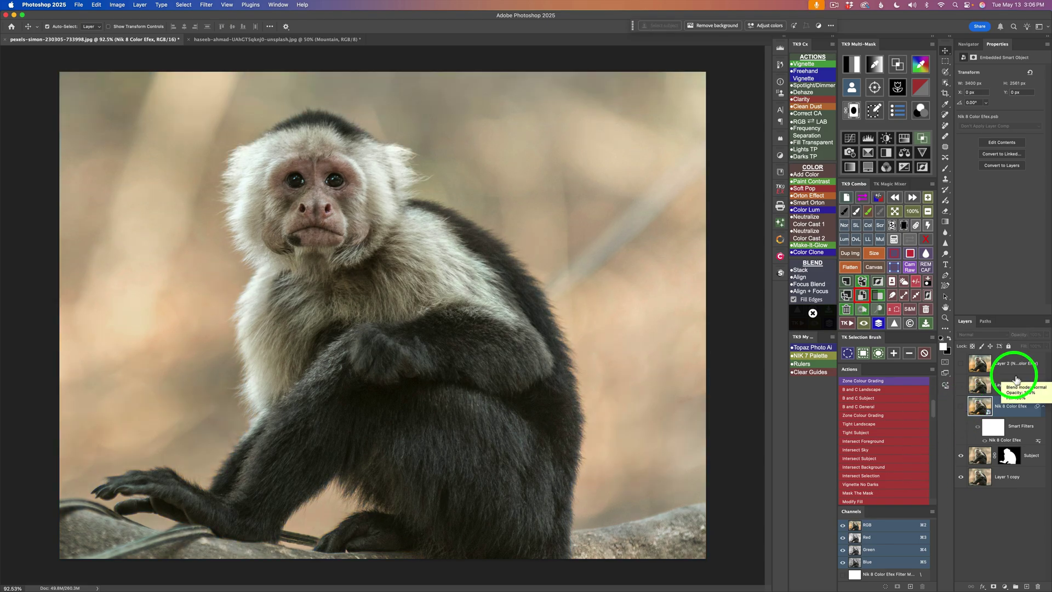
pyautogui.click(984, 384)
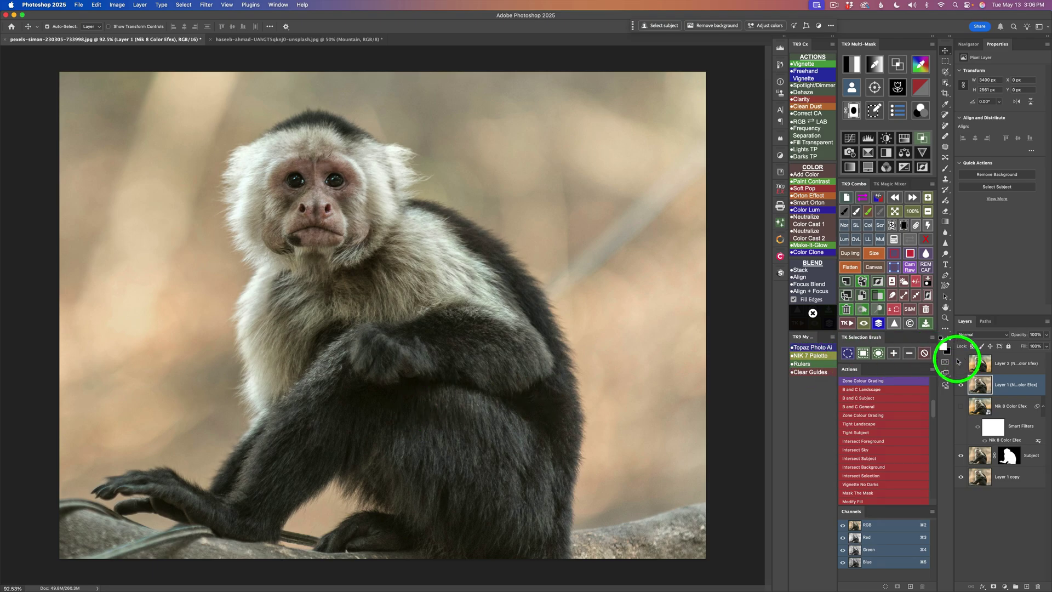
pyautogui.click(977, 364)
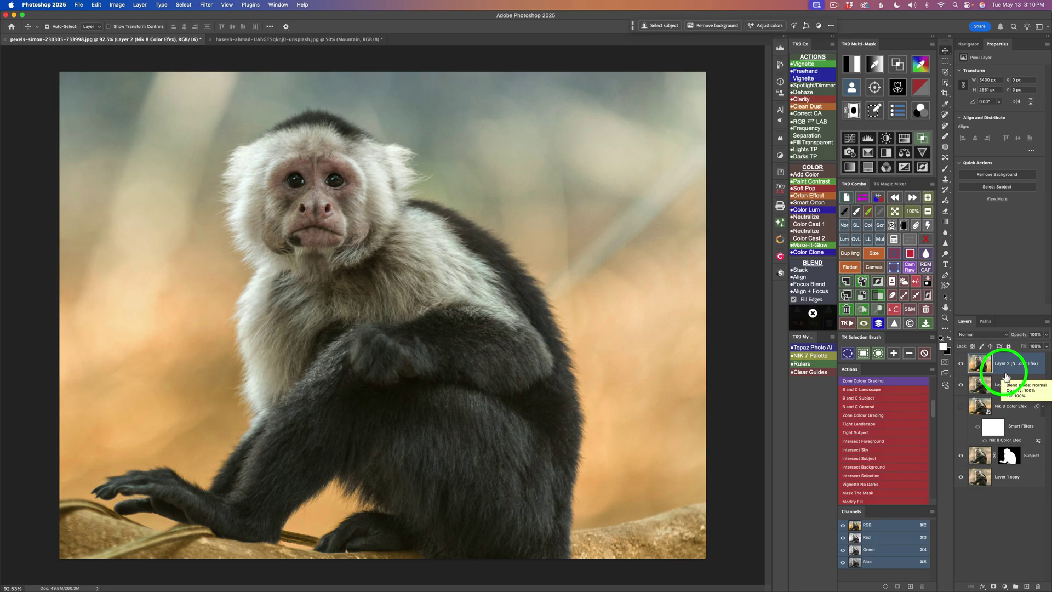
pyautogui.moveTo(961, 363); pyautogui.dragTo(961, 384)
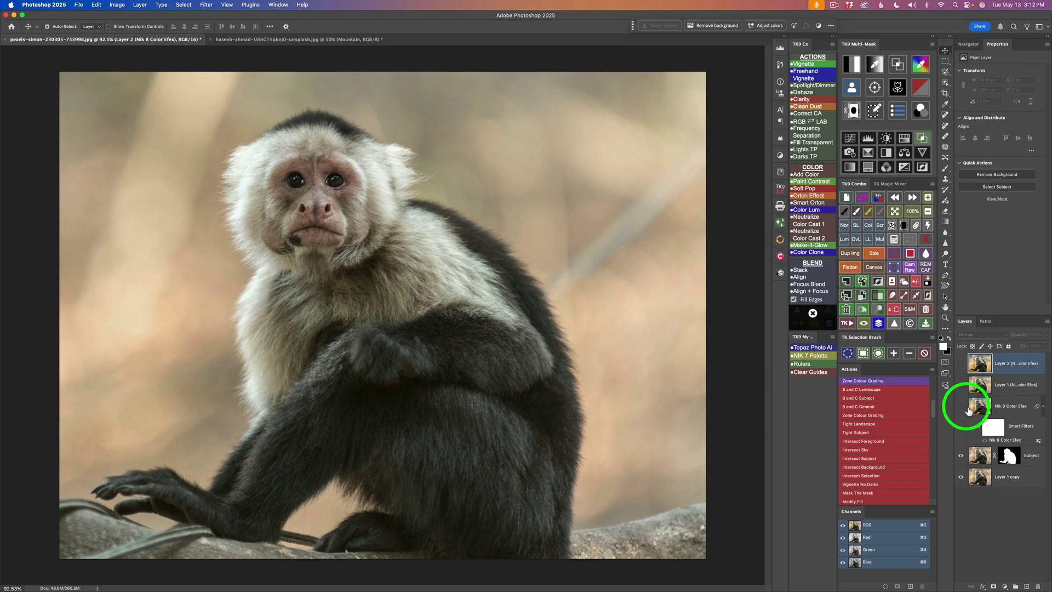
pyautogui.click(962, 408)
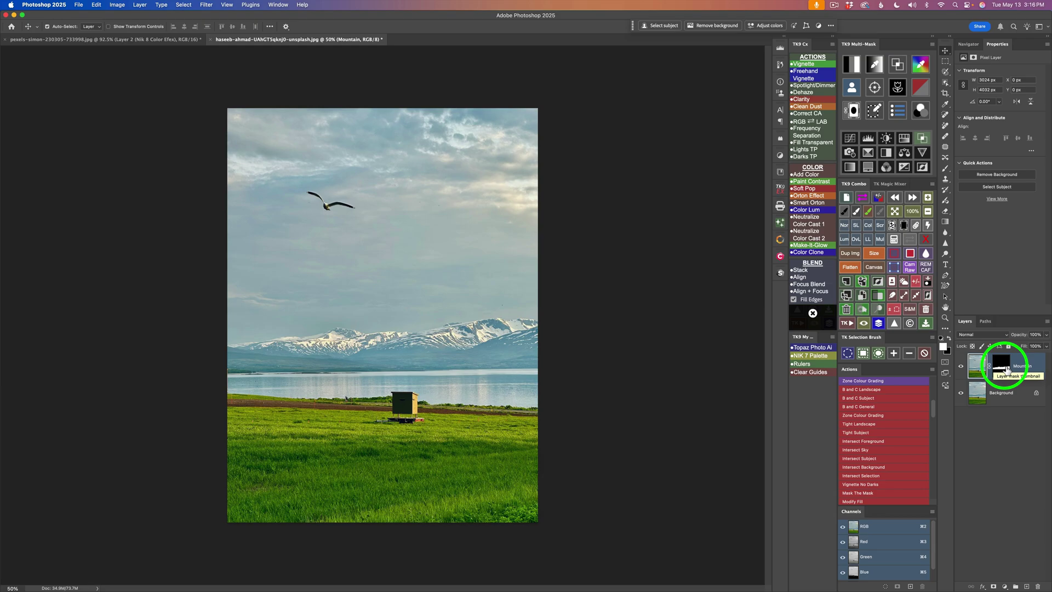
# - Open the landscape photo's Mountain layer in Silver Efex
pyautogui.click(960, 393)
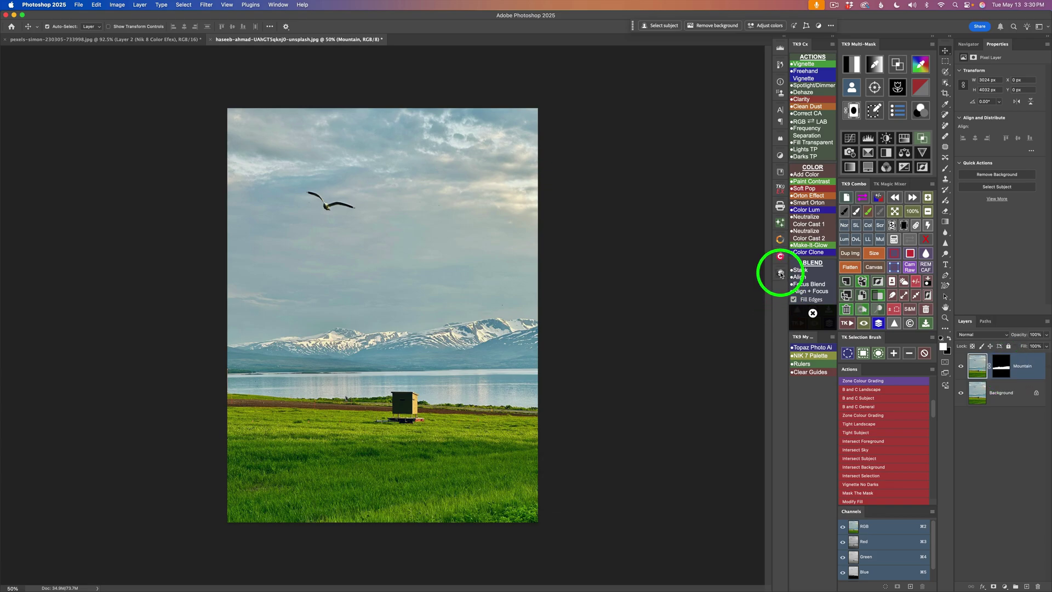
pyautogui.click(781, 274)
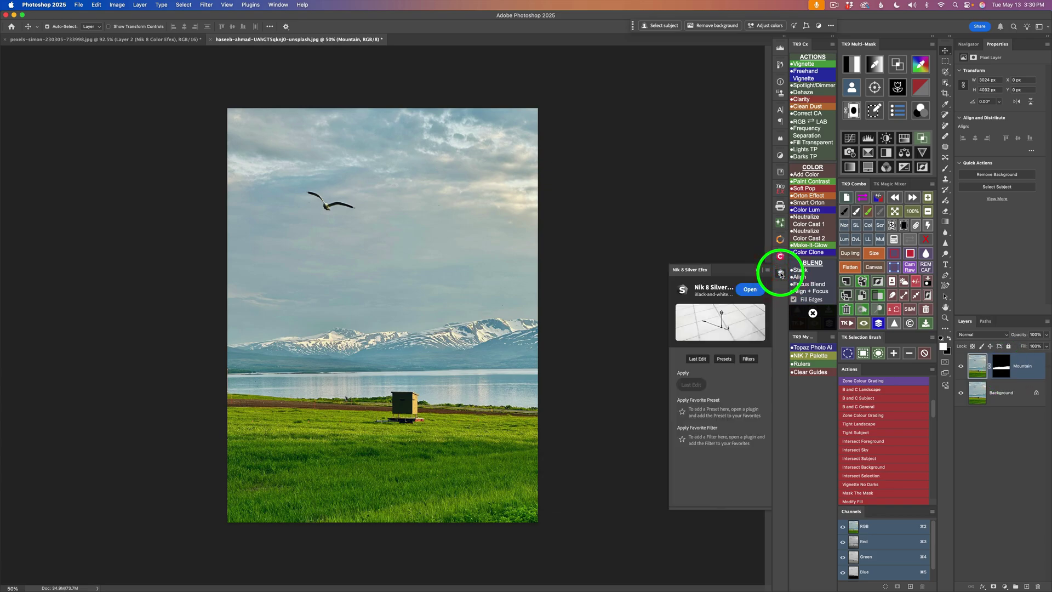
pyautogui.click(749, 290)
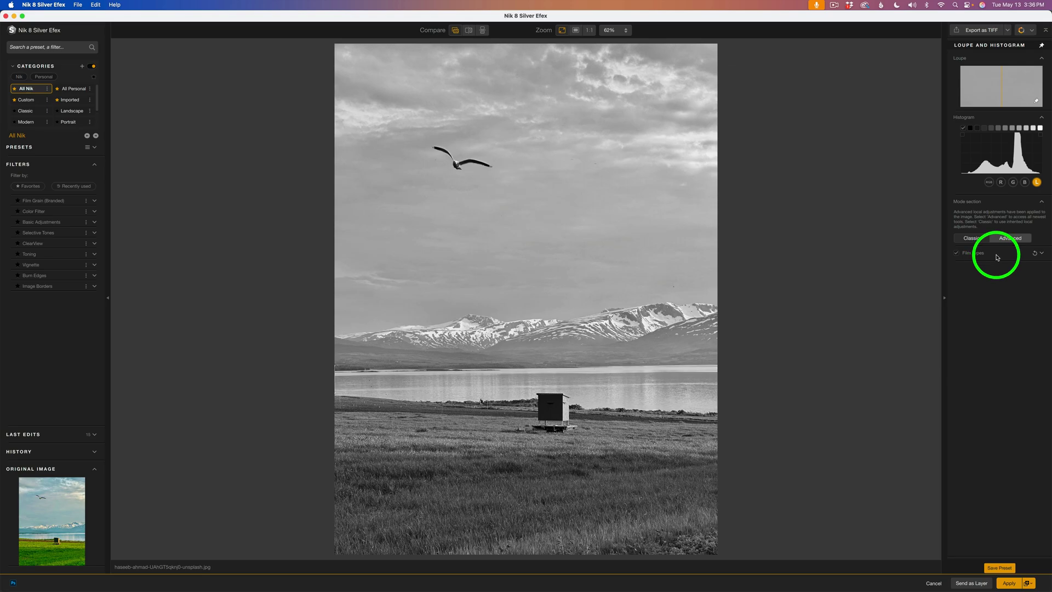
# - Preview film types such as Ilford Pan 100 while keeping Neutral, and collapse and re-expand the original image preview
pyautogui.click(997, 257)
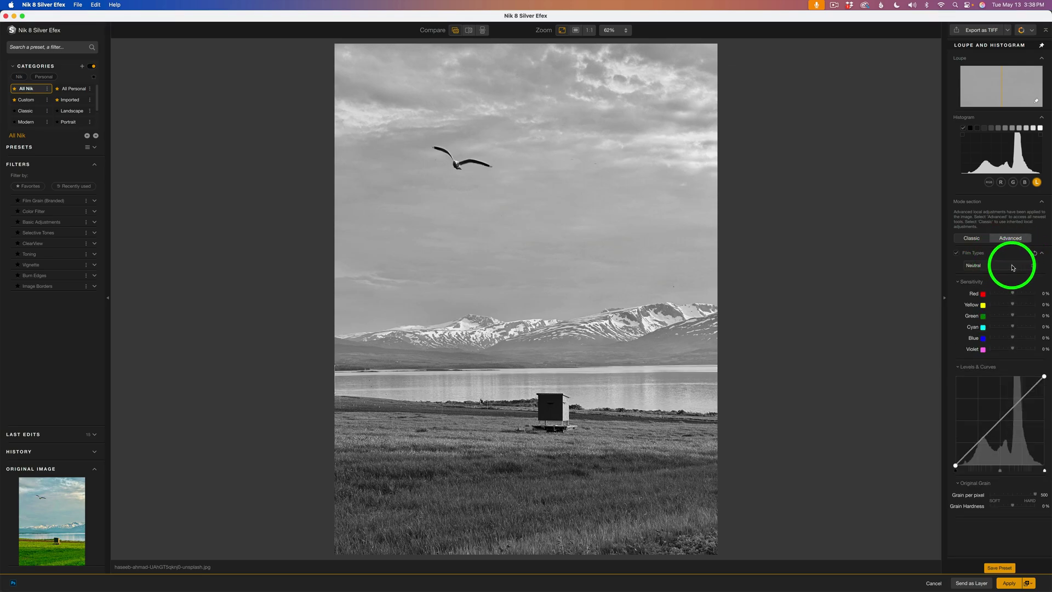
pyautogui.click(1030, 267)
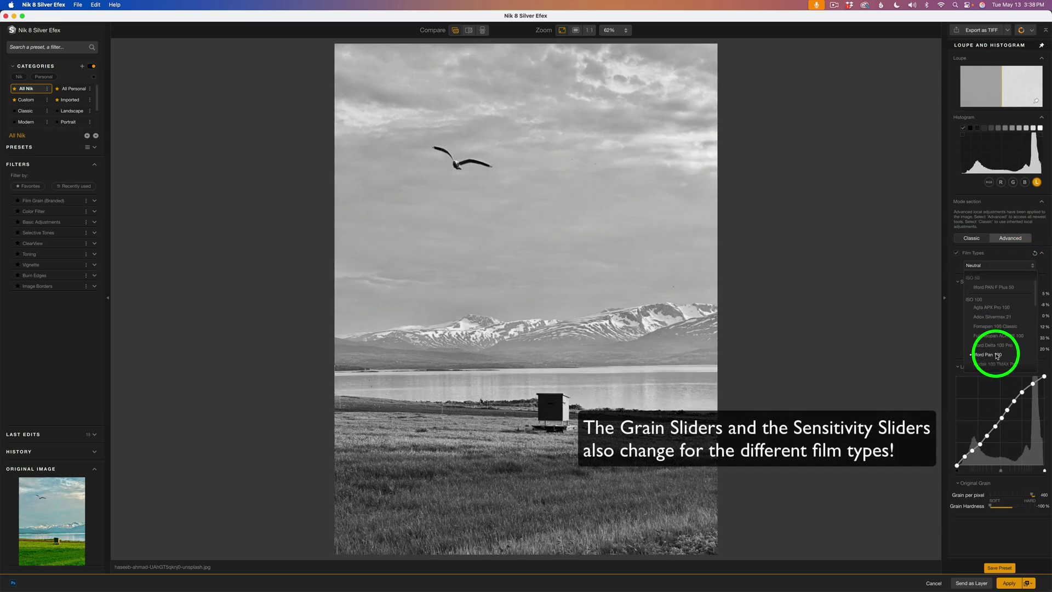
pyautogui.scroll(-2, 996, 345)
pyautogui.press('Escape')
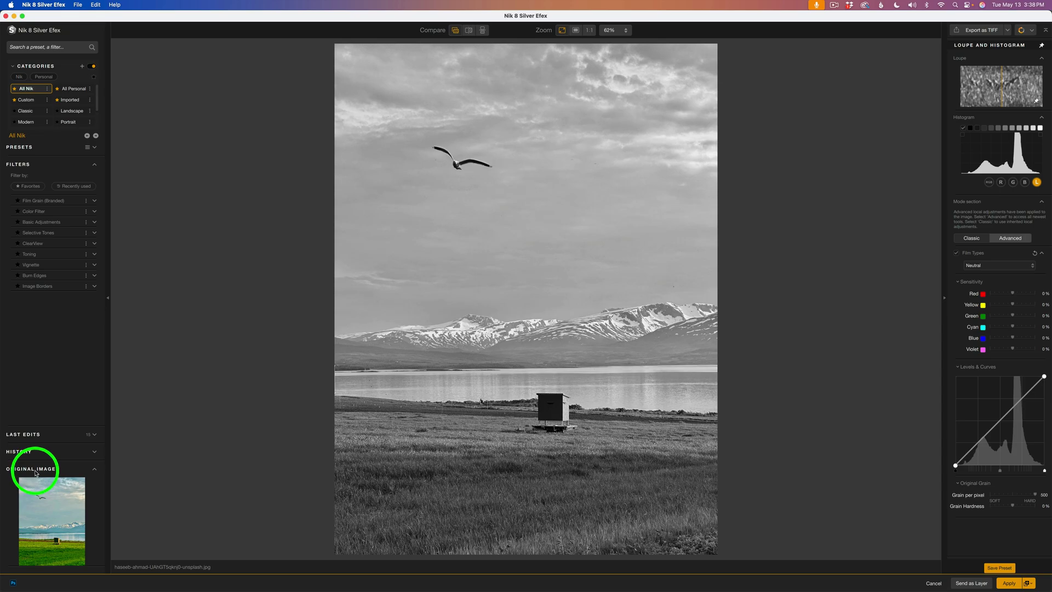
pyautogui.click(95, 470)
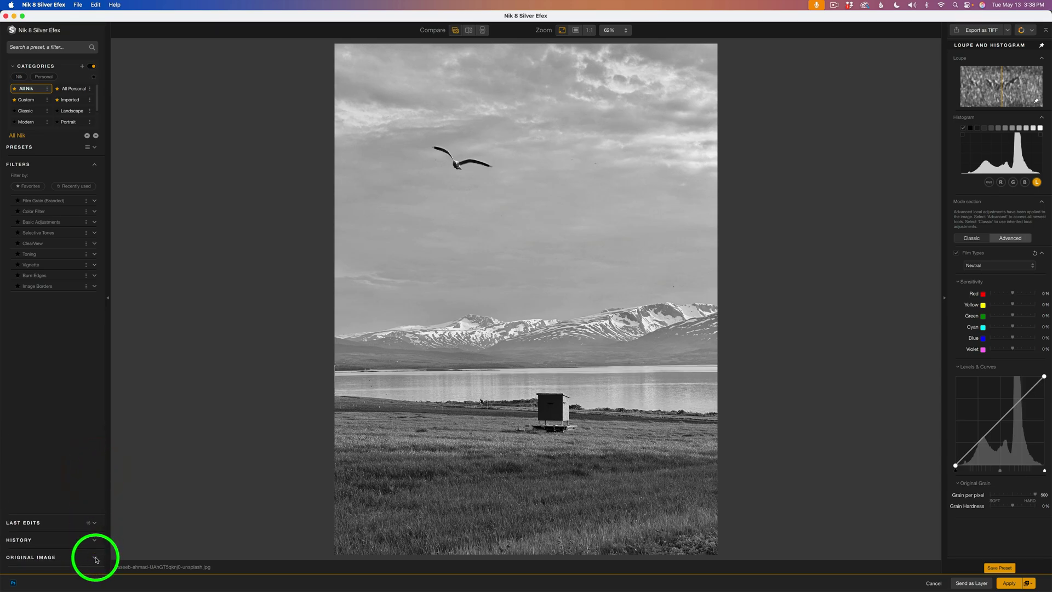
pyautogui.click(96, 558)
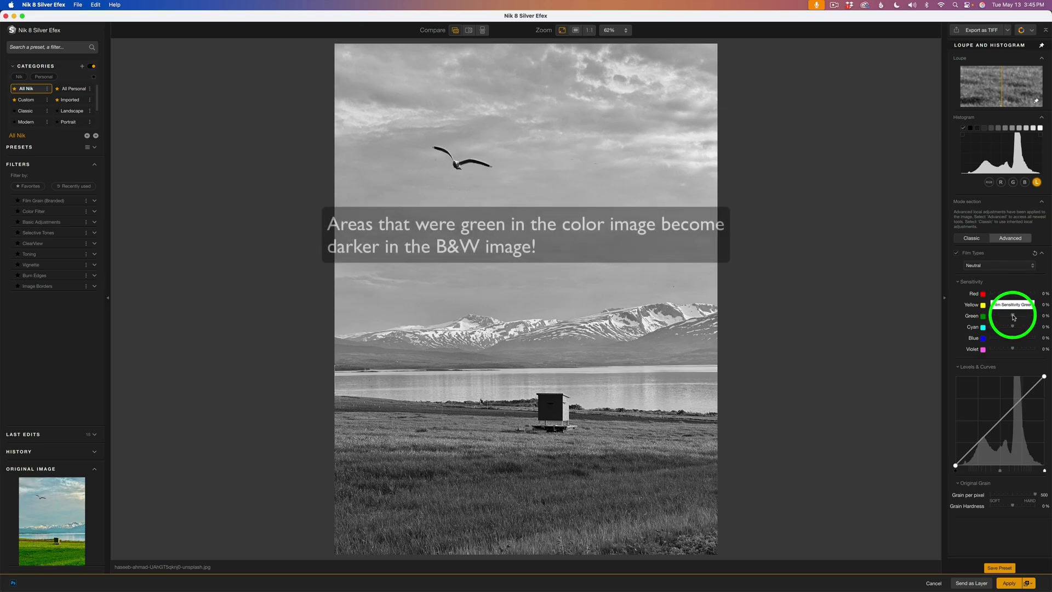
# - Set the Film Types sensitivity to 29% for Yellow, -47% for Green and -24% for Cyan, and collapse the section
pyautogui.moveTo(1013, 316)
pyautogui.mouseDown()
pyautogui.moveTo(1002, 316)
pyautogui.moveTo(1019, 305)
pyautogui.mouseUp()
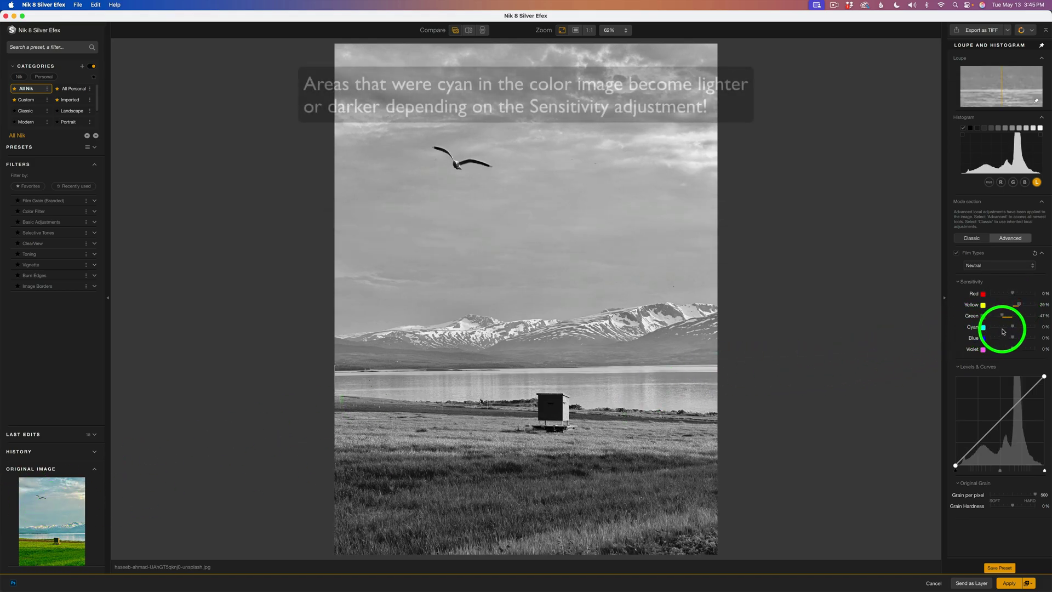
pyautogui.moveTo(1014, 328)
pyautogui.mouseDown()
pyautogui.moveTo(1032, 324)
pyautogui.moveTo(1007, 327)
pyautogui.mouseUp()
pyautogui.click(998, 427)
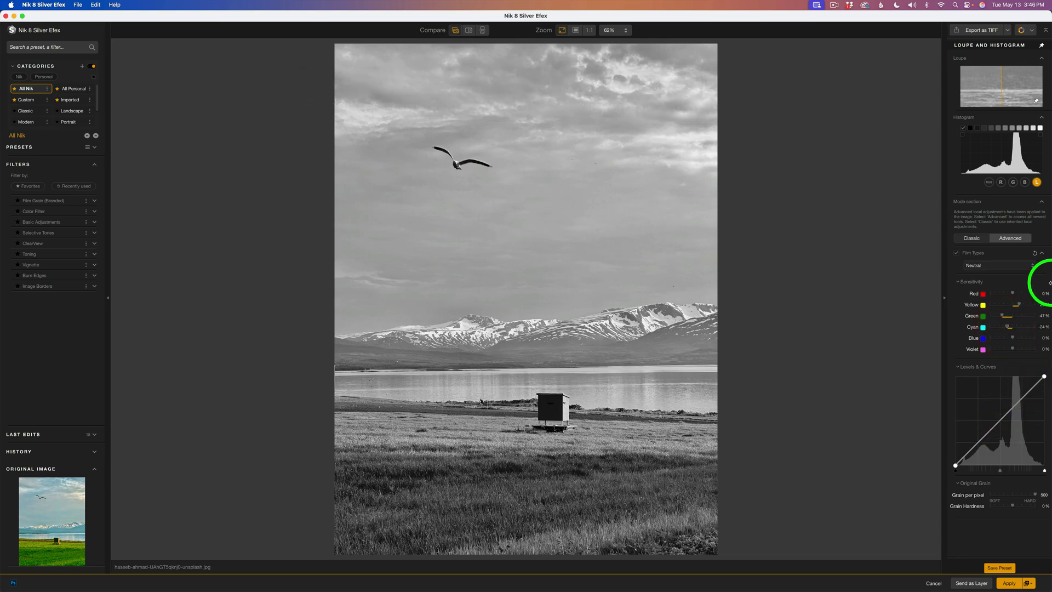
pyautogui.click(1011, 254)
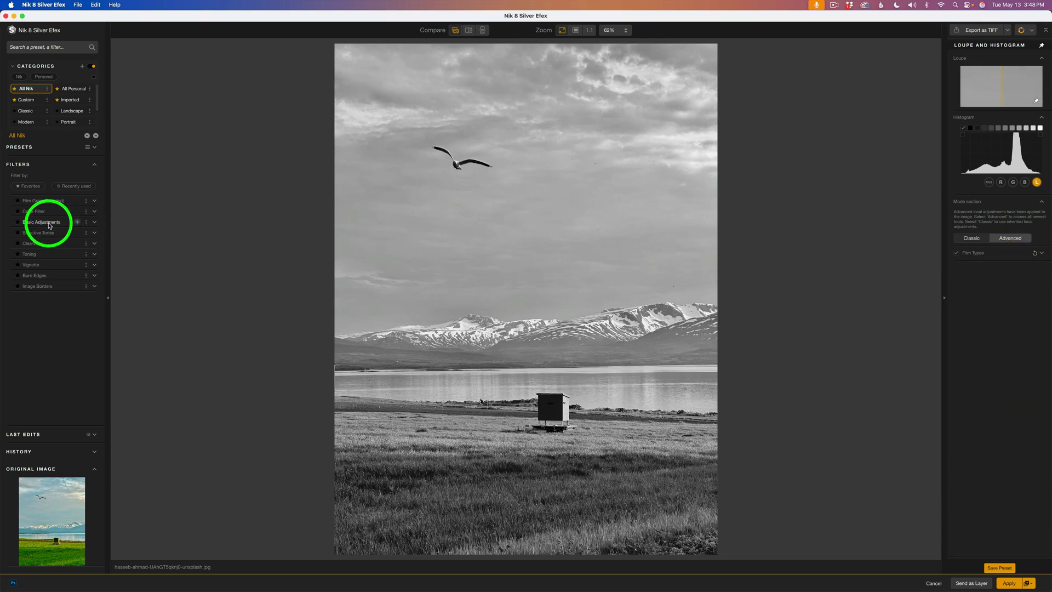
# - Add the Basic Adjustments filter with Dynamic Brightness 35%, Contrast 19% and Soft Contrast -32%
pyautogui.click(77, 221)
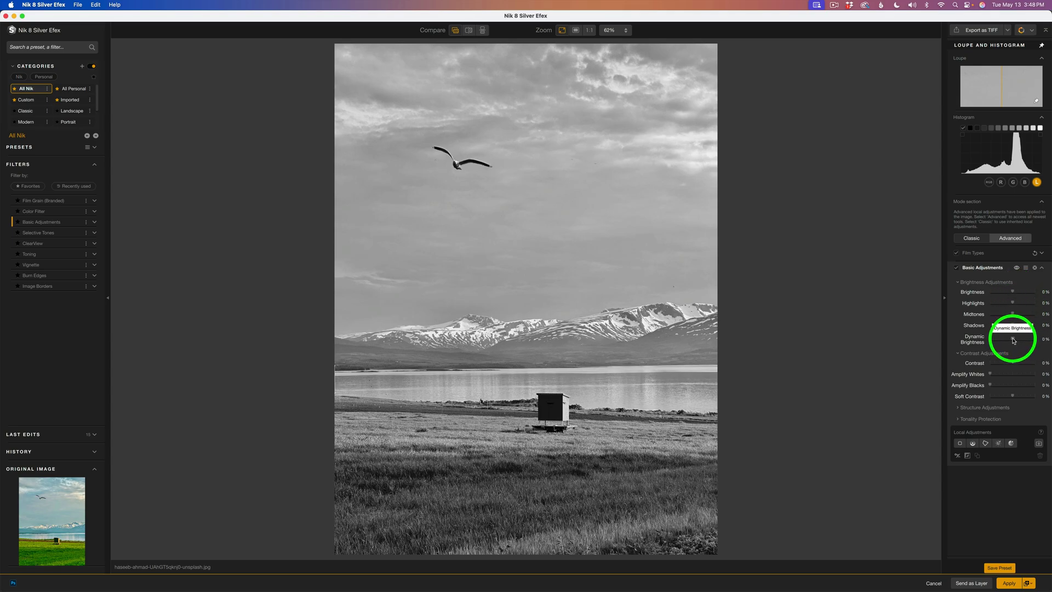
pyautogui.moveTo(1014, 340); pyautogui.dragTo(1016, 364)
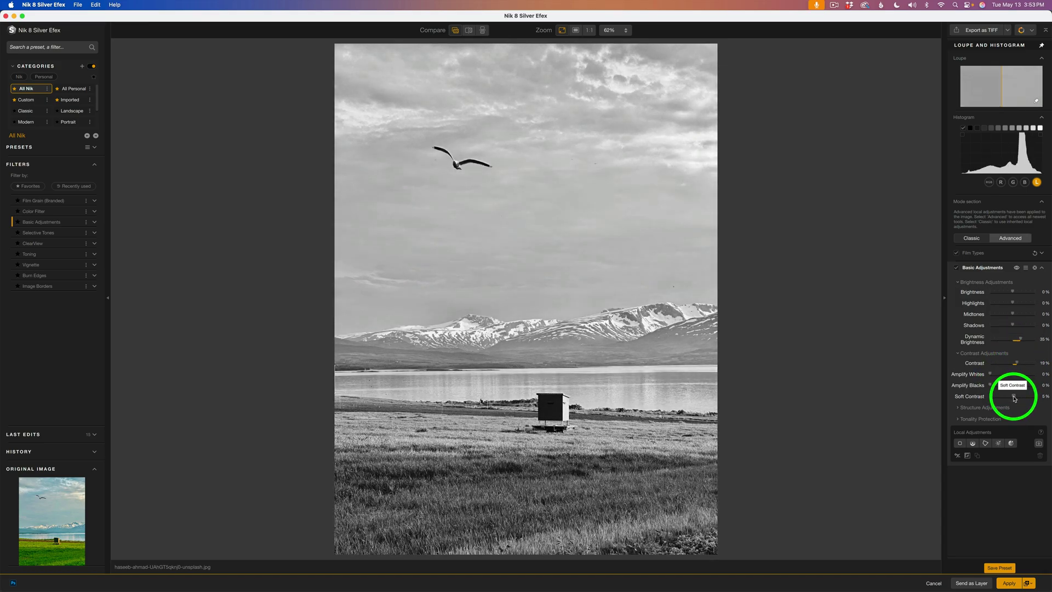
pyautogui.moveTo(1014, 398); pyautogui.dragTo(1007, 399)
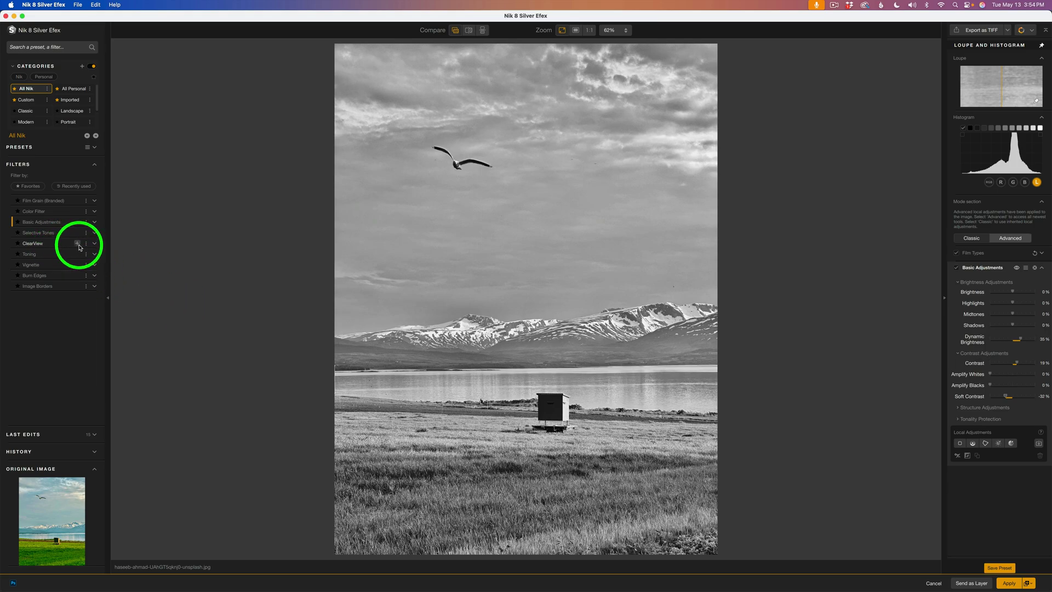
# - Add the ClearView filter, import the PS Mountain mask into its local adjustments, and preview the mask
pyautogui.click(80, 243)
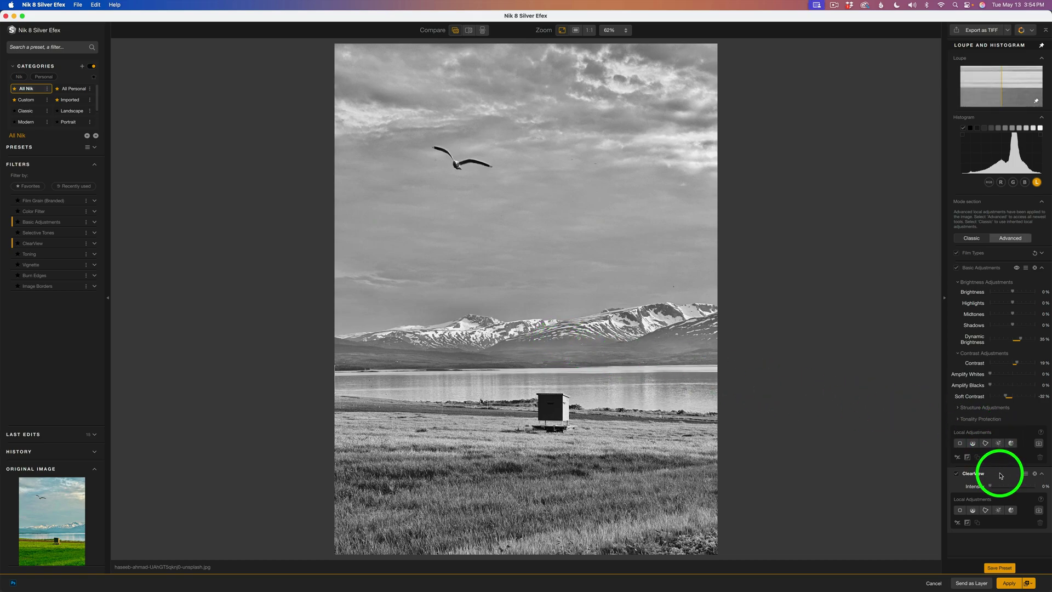
pyautogui.click(1039, 510)
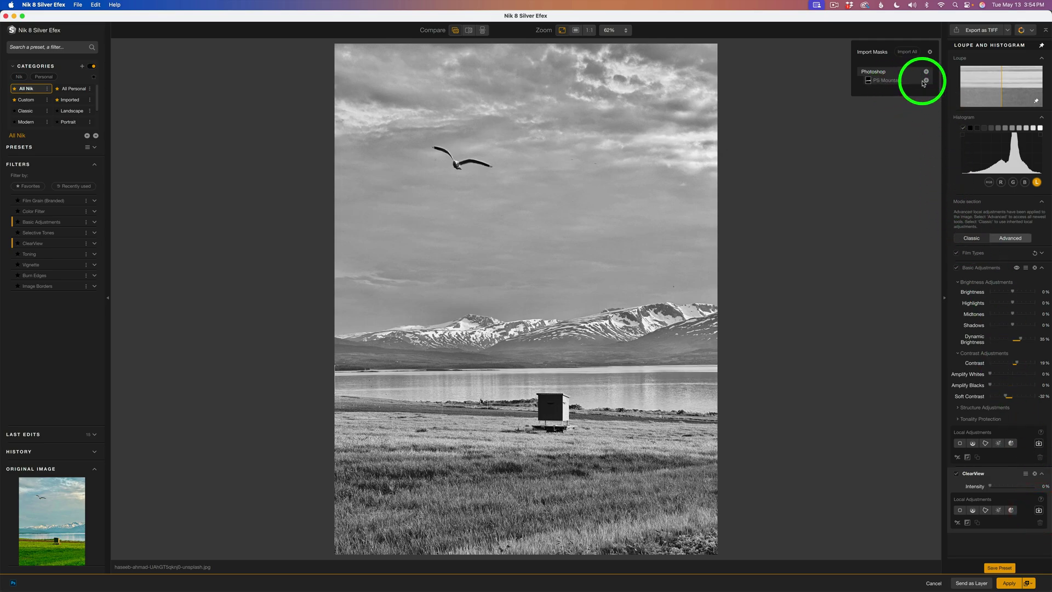
pyautogui.click(926, 80)
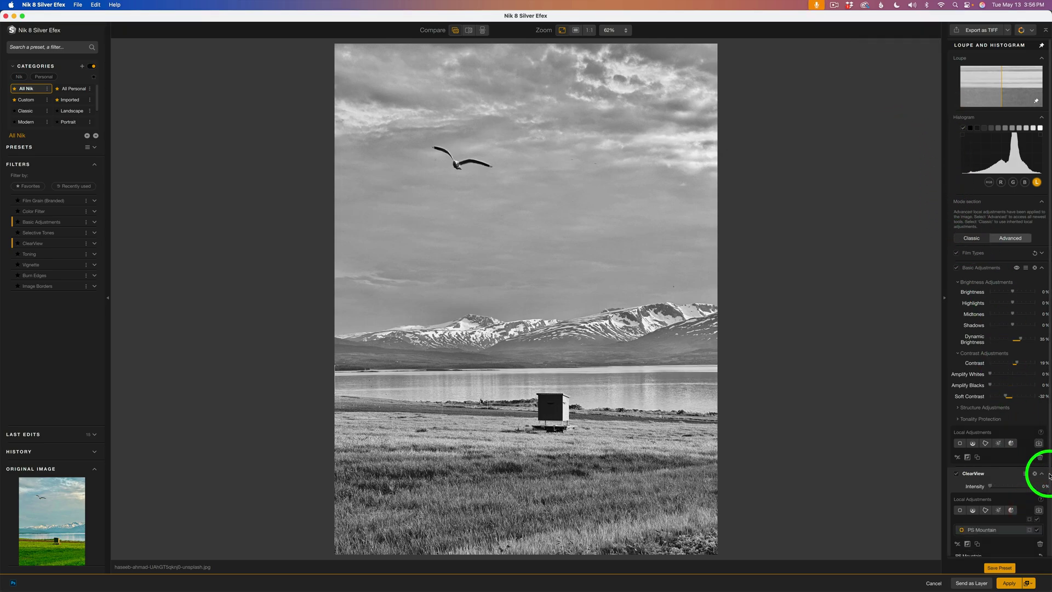
pyautogui.scroll(-3, 1041, 482)
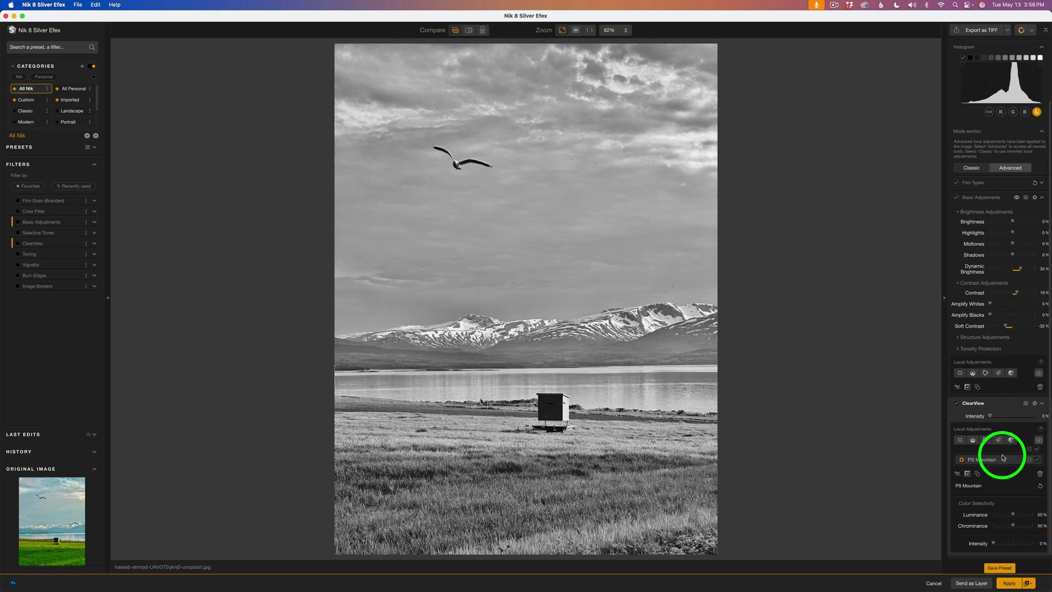
pyautogui.click(1029, 460)
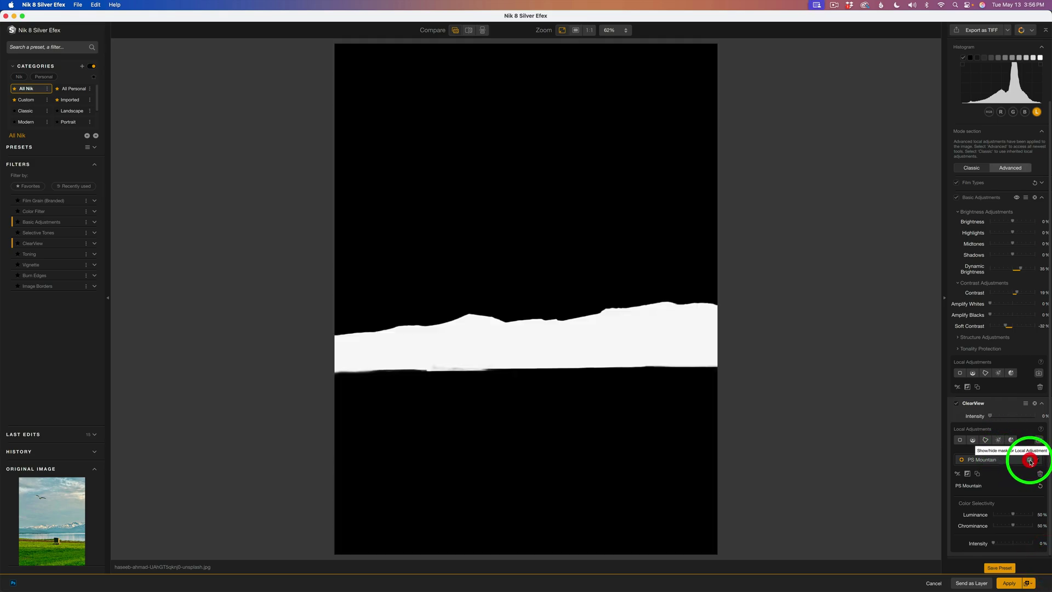
pyautogui.click(1030, 460)
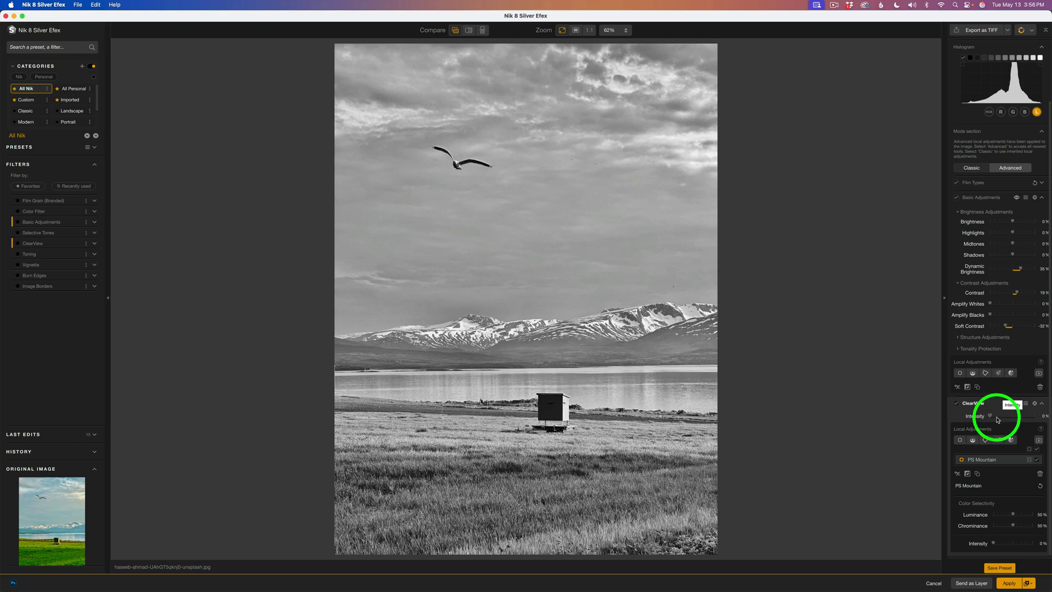
# - Set the PS Mountain mask's ClearView intensity to 58% and the overall ClearView intensity to 5%, and collapse both filters
pyautogui.moveTo(992, 418); pyautogui.dragTo(968, 414)
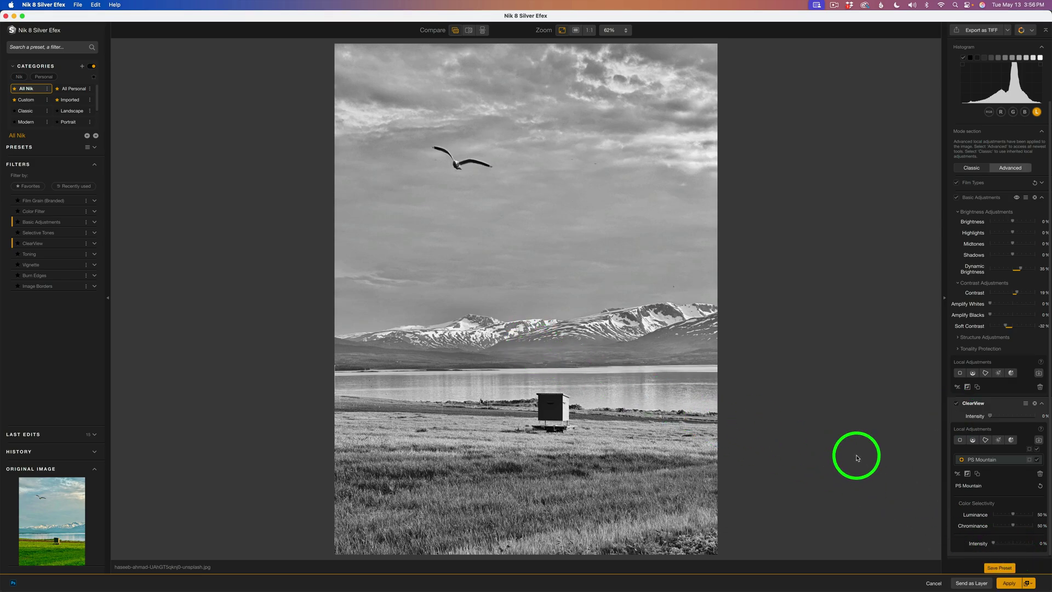
pyautogui.moveTo(993, 543); pyautogui.dragTo(1016, 542)
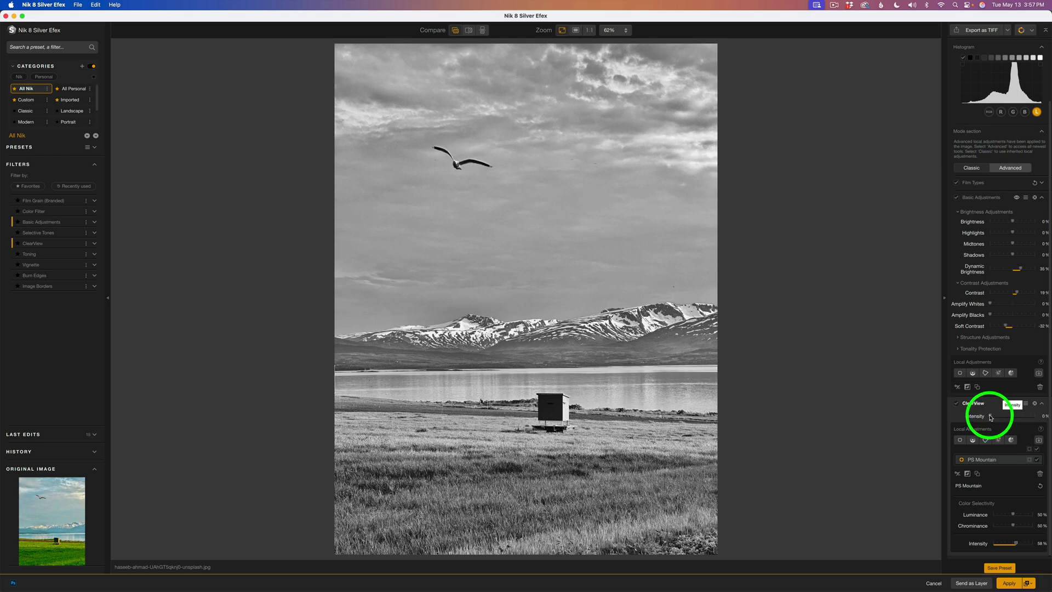
pyautogui.moveTo(990, 417); pyautogui.dragTo(995, 418)
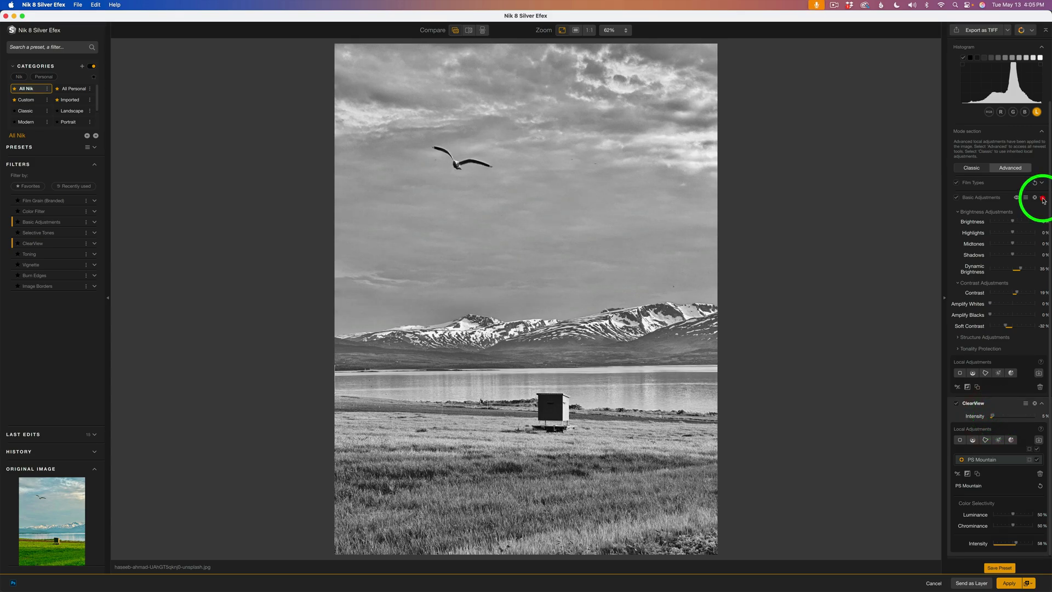
pyautogui.click(1042, 199)
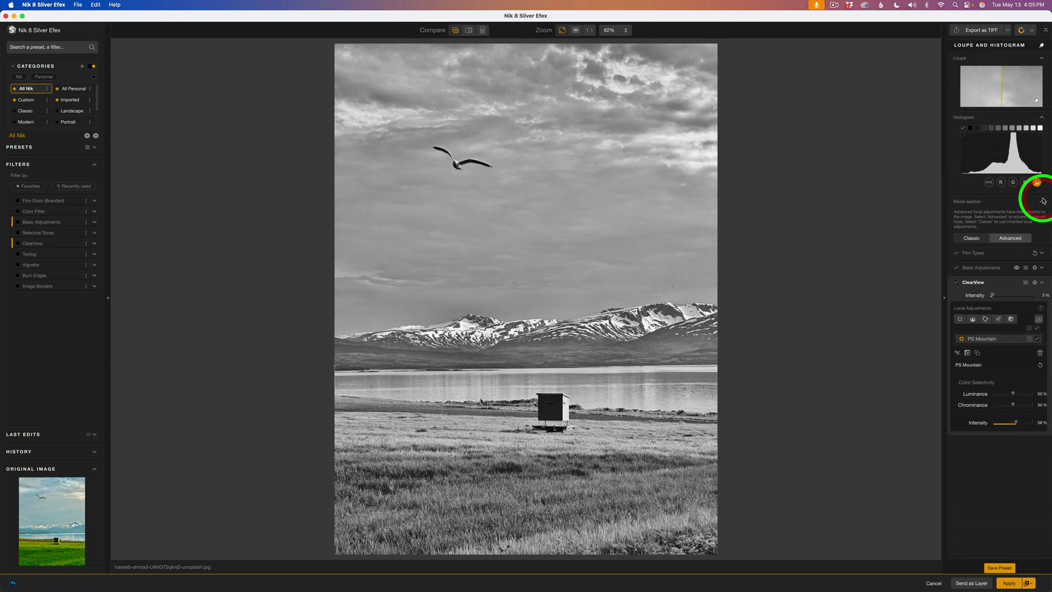
pyautogui.click(1043, 284)
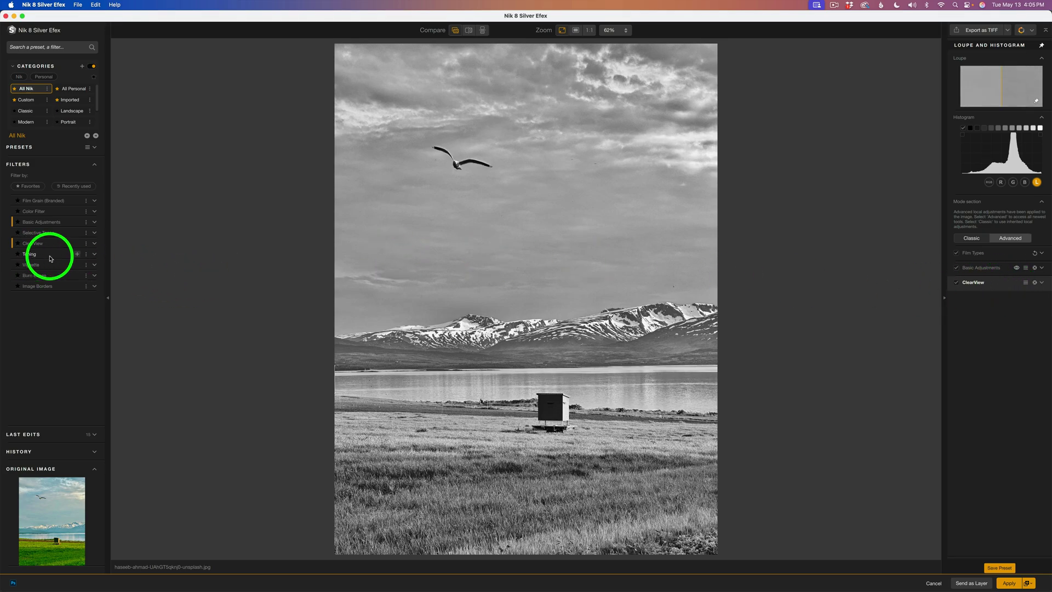
# - Add the Toning filter and choose the Selenium toning preset 4
pyautogui.click(77, 253)
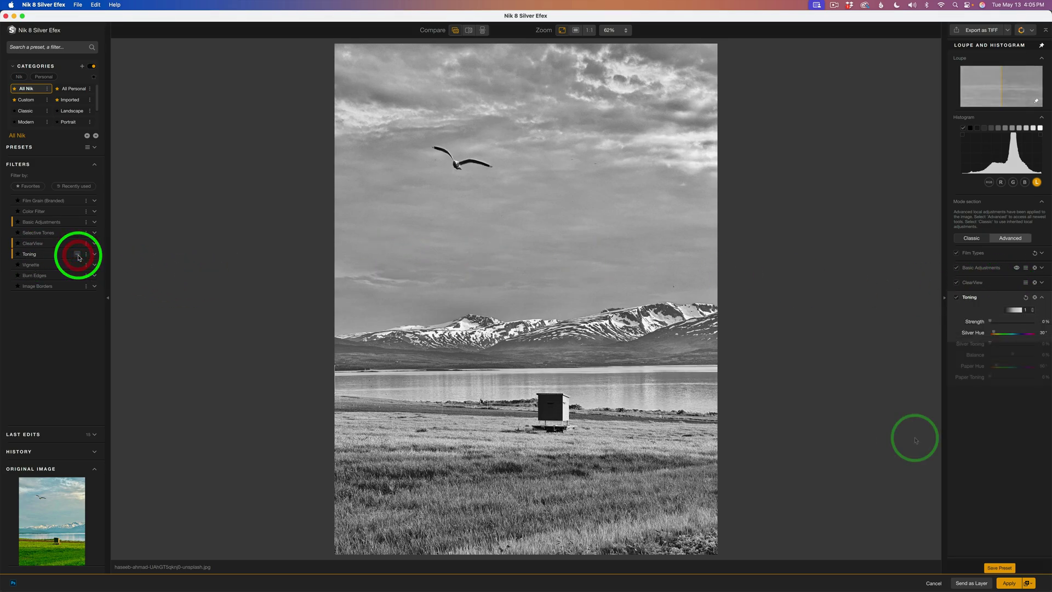
pyautogui.click(1032, 310)
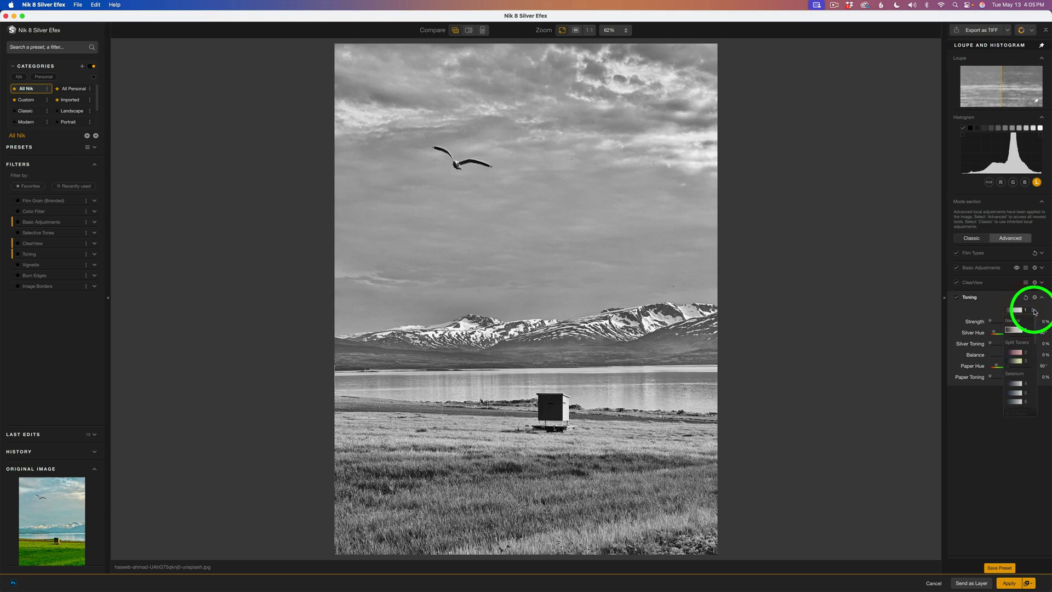
pyautogui.click(1012, 383)
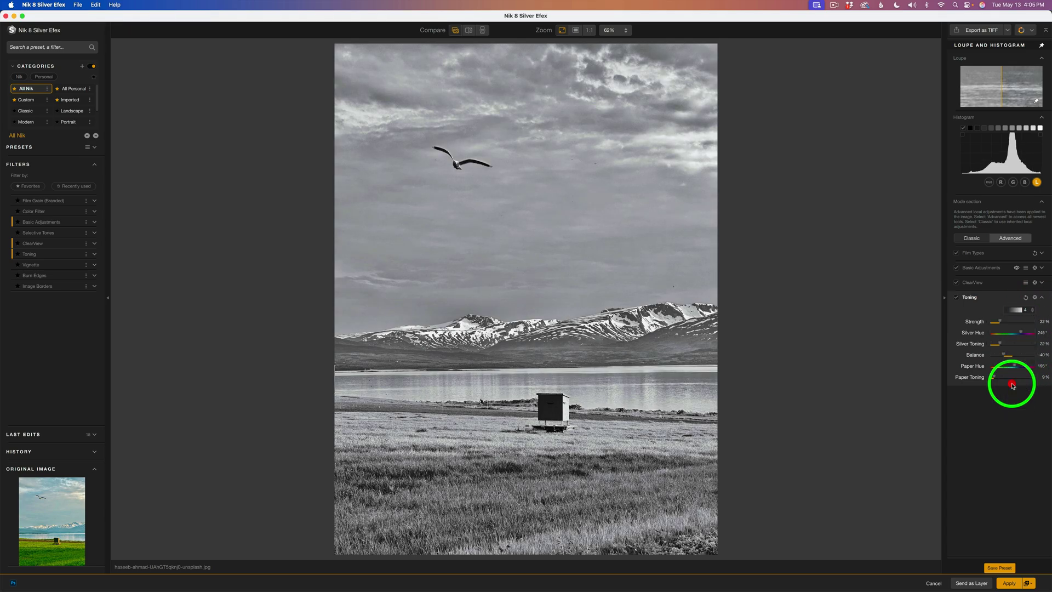
# - Set the Toning strength to 29% and send the selenium version to Photoshop as a layer
pyautogui.click(1004, 322)
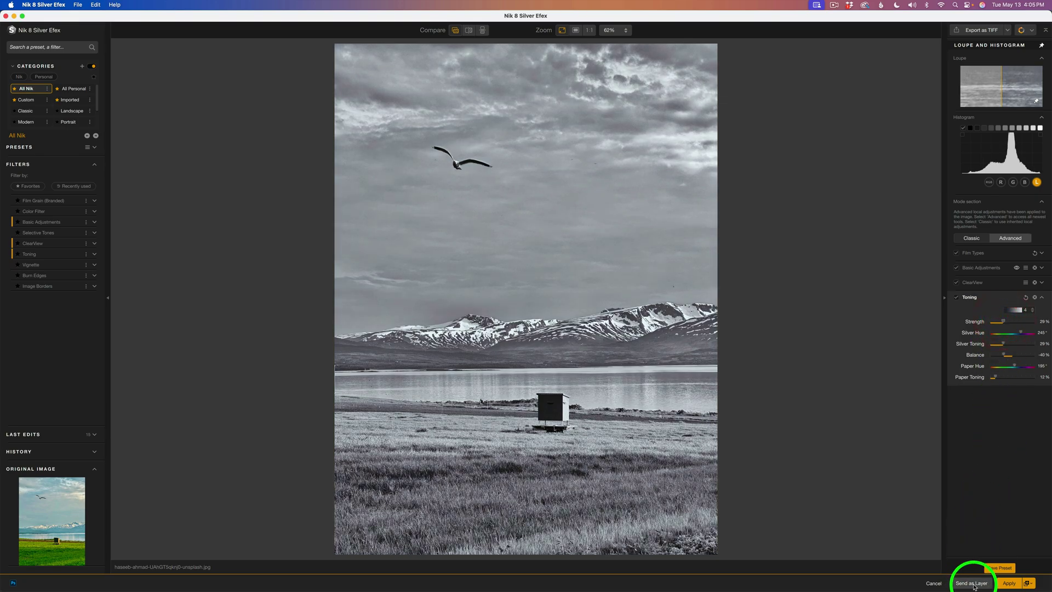
# - Choose toning preset 19, set its strength to 41%, and send this sepia version to Photoshop as a layer
pyautogui.click(1022, 311)
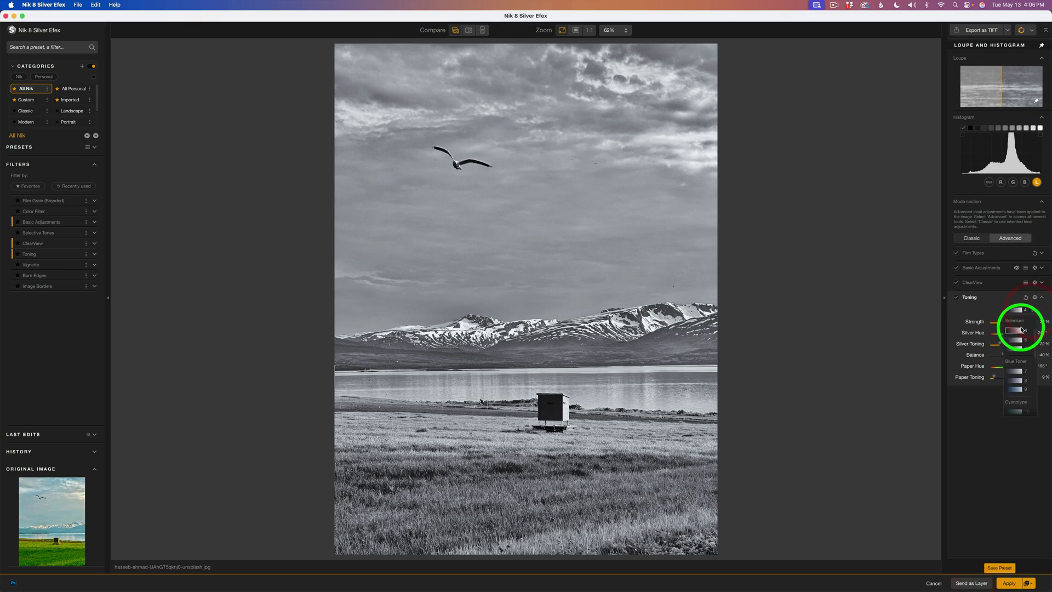
pyautogui.click(1019, 387)
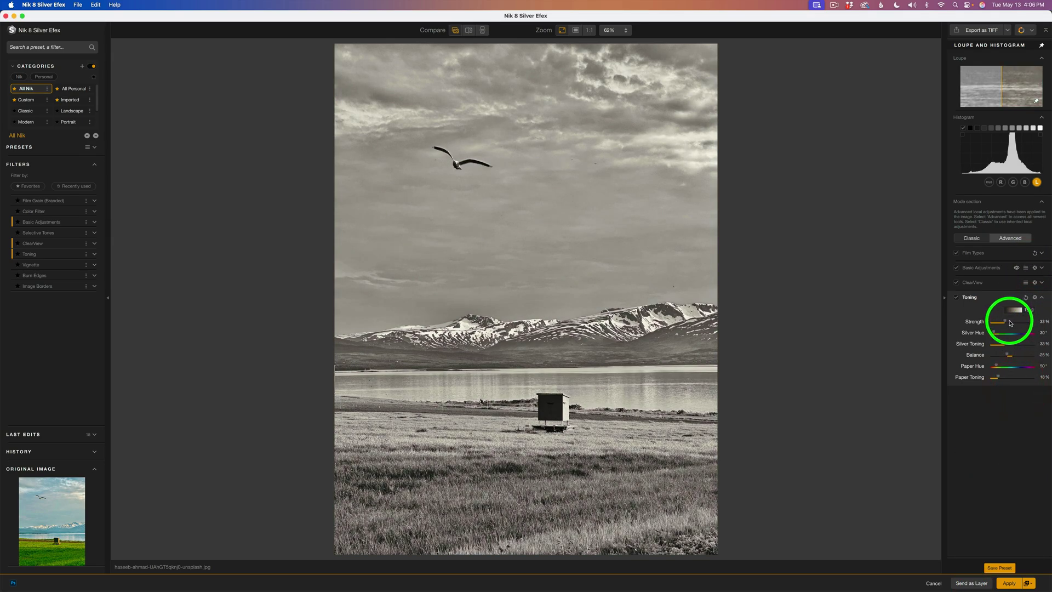
pyautogui.click(1009, 323)
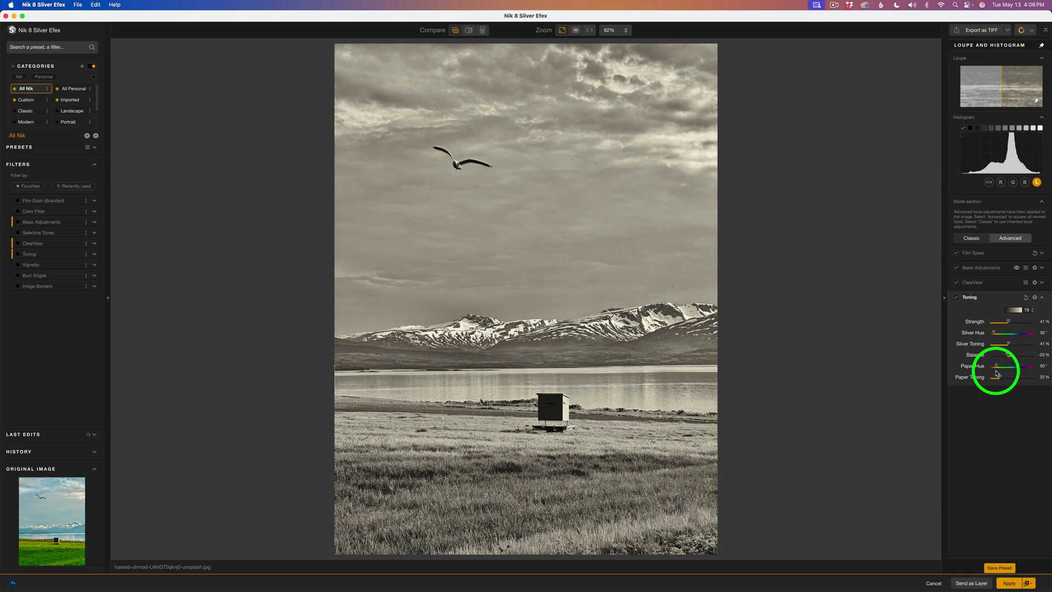
pyautogui.click(969, 583)
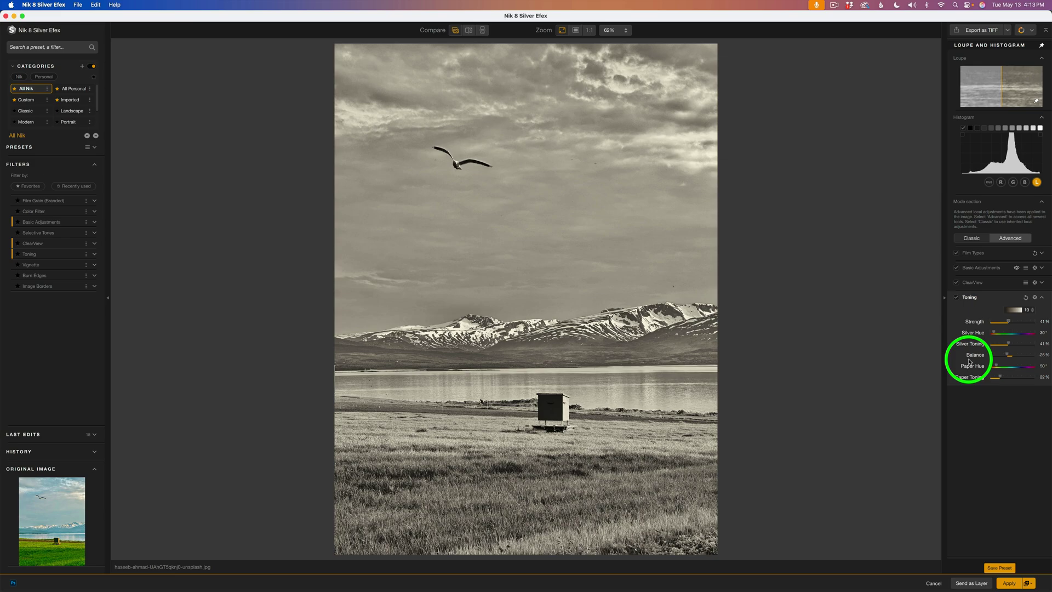
# - Set the output to Smart Object, disable the Toning filter, and apply the untoned black-and-white version
pyautogui.click(1028, 583)
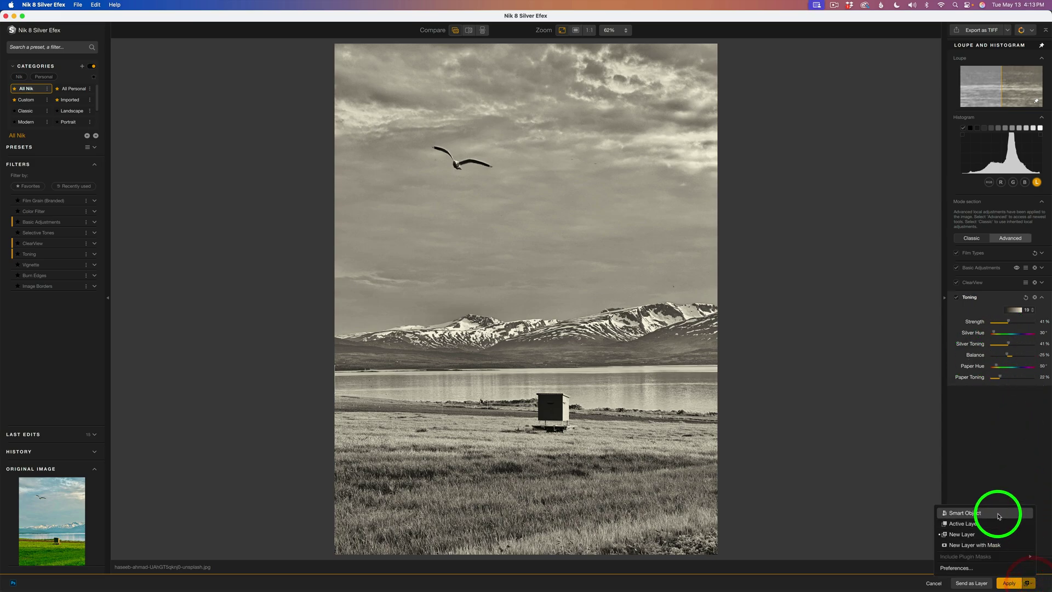
pyautogui.click(969, 513)
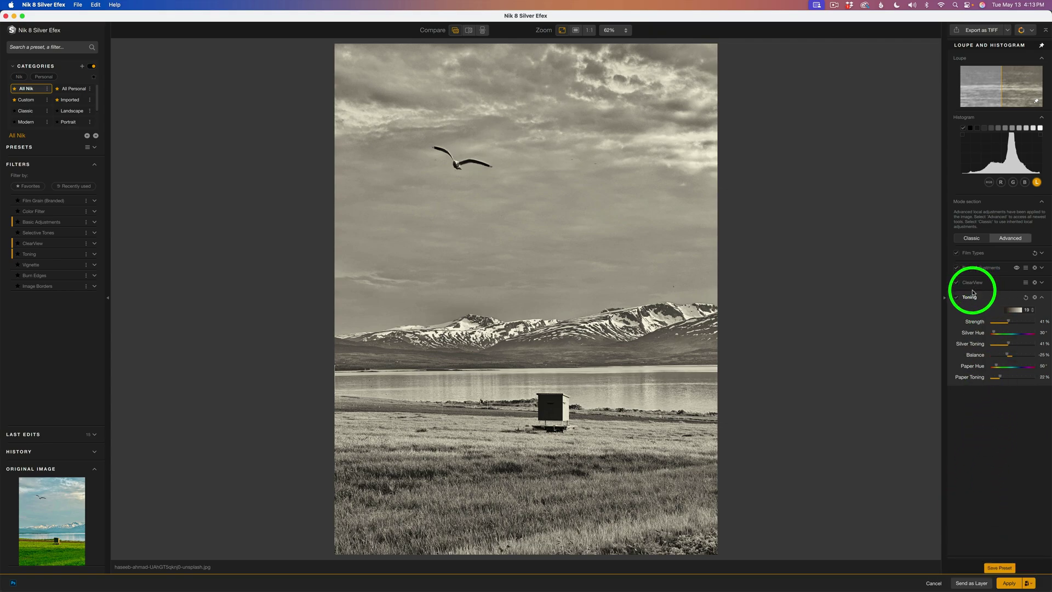
pyautogui.click(957, 296)
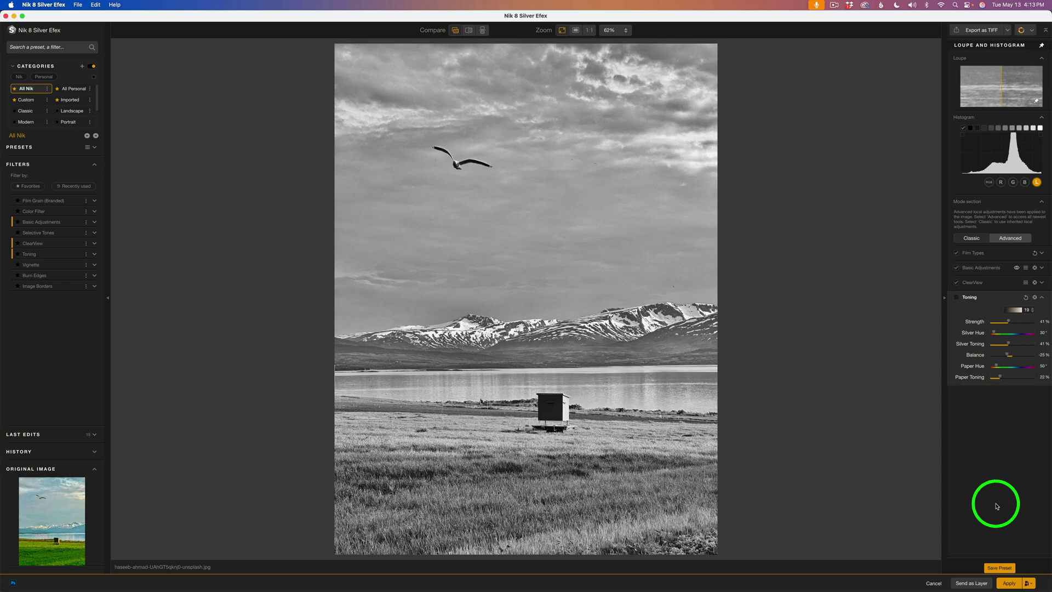
pyautogui.click(1010, 583)
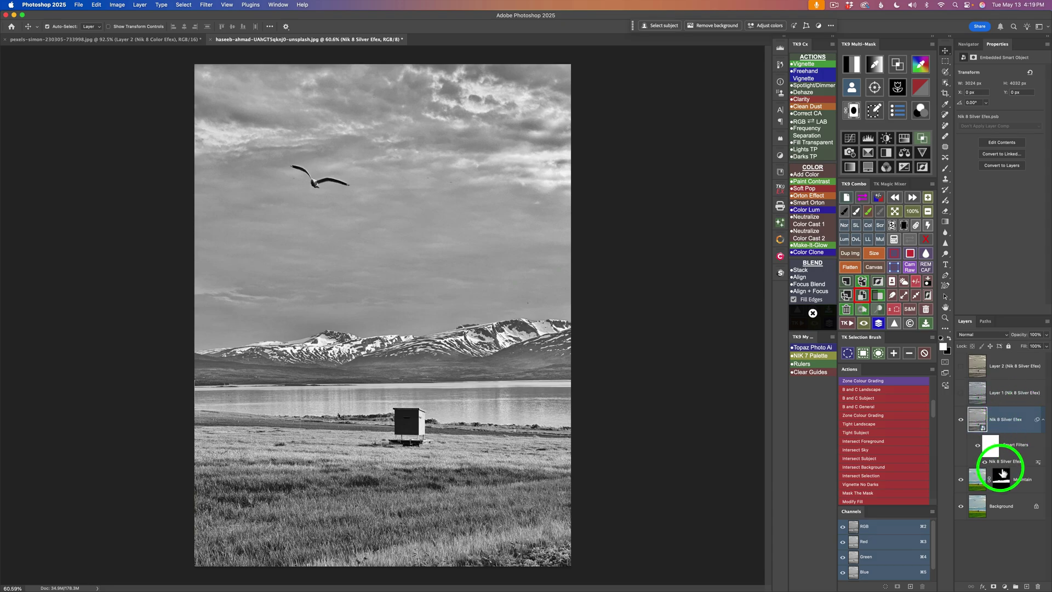
# - Compare the untoned, selenium and sepia Silver Efex versions by toggling their layer visibility in Photoshop
pyautogui.click(962, 420)
pyautogui.click(961, 421)
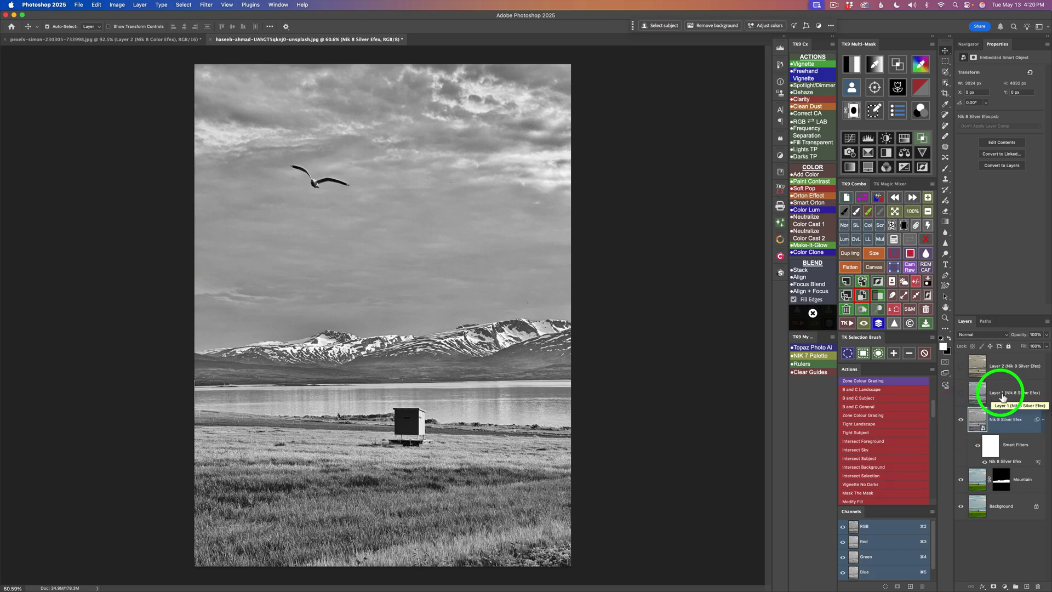
pyautogui.click(962, 395)
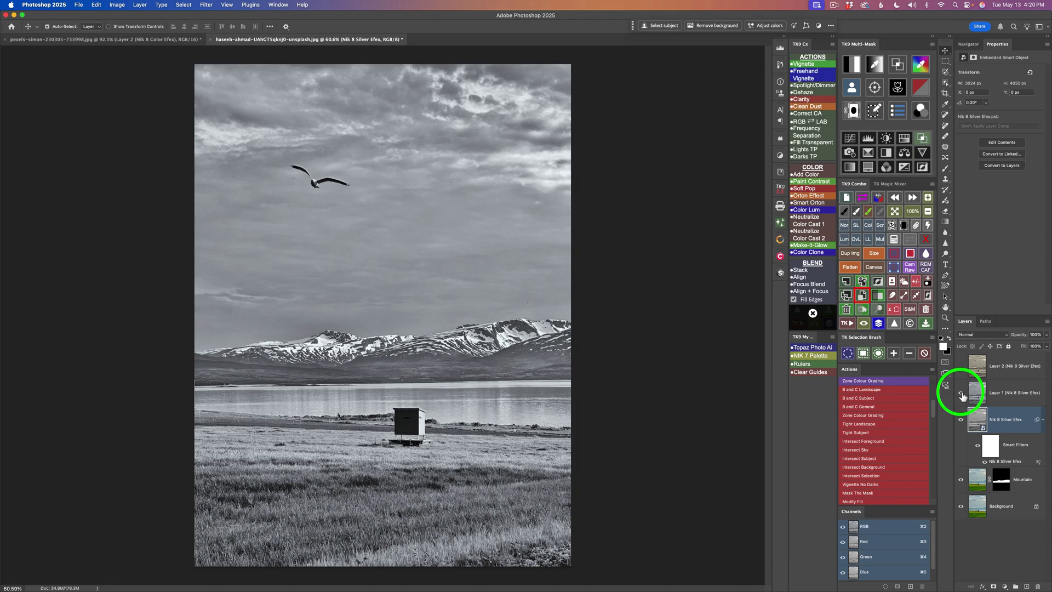
pyautogui.click(976, 368)
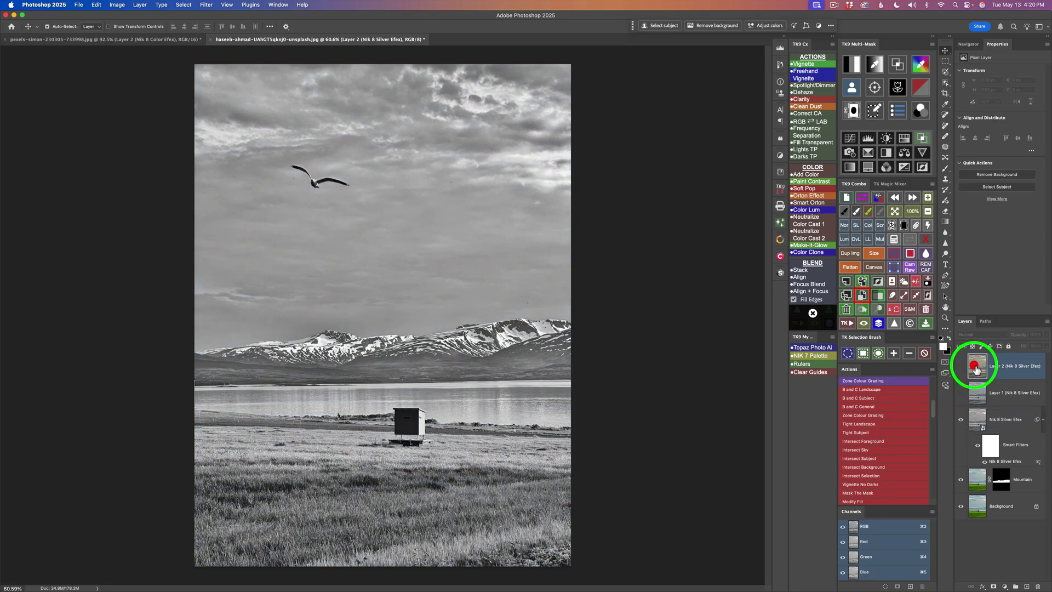
pyautogui.click(961, 366)
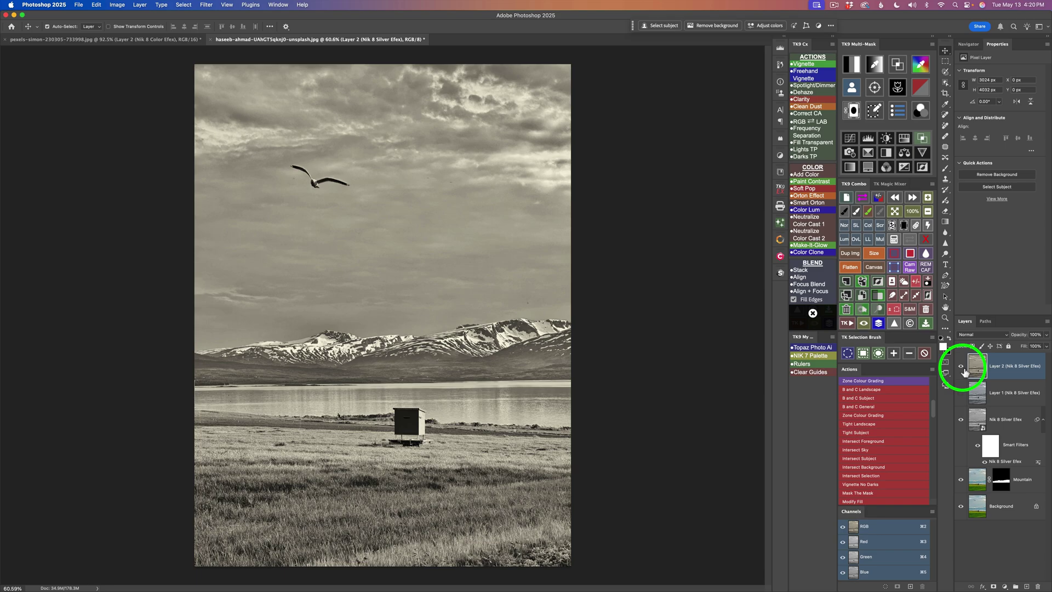
pyautogui.click(962, 368)
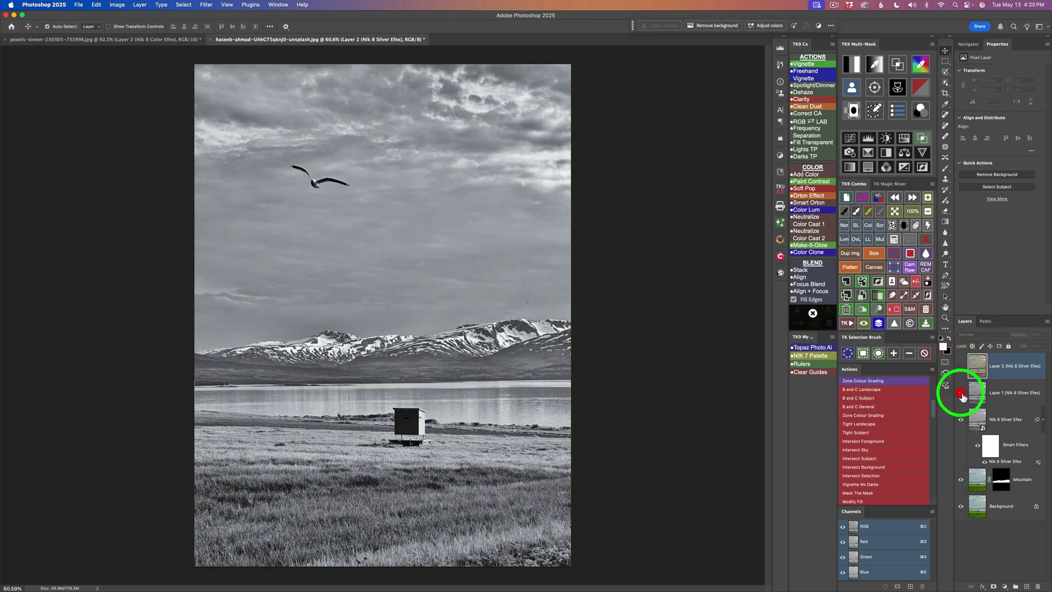
pyautogui.click(961, 394)
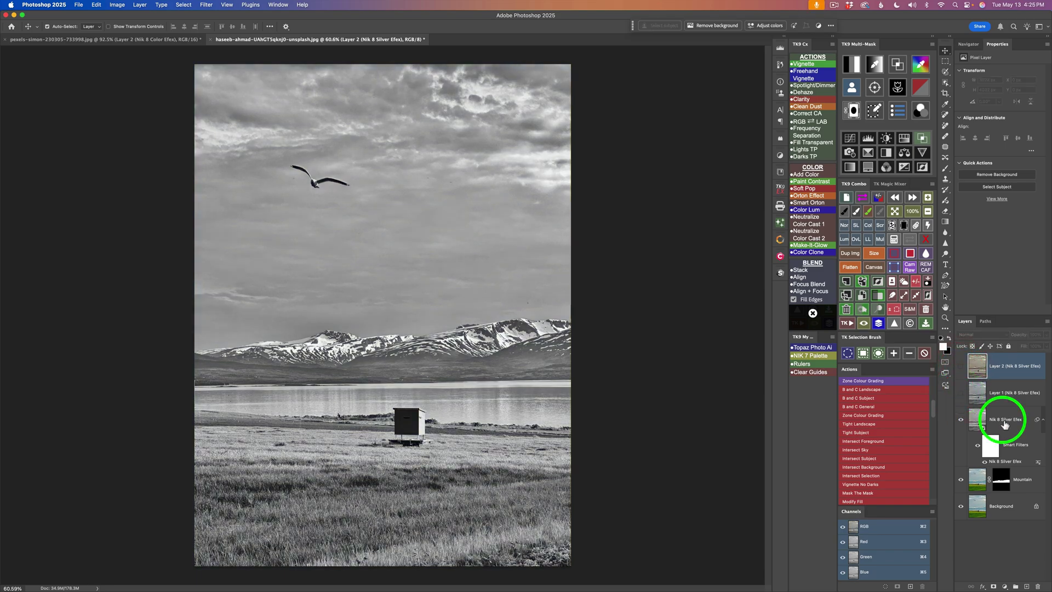
# - Reopen the Nik 8 Silver Efex smart filter and add a color mask on the sky in the Basic Adjustments local adjustments
pyautogui.click(1004, 424)
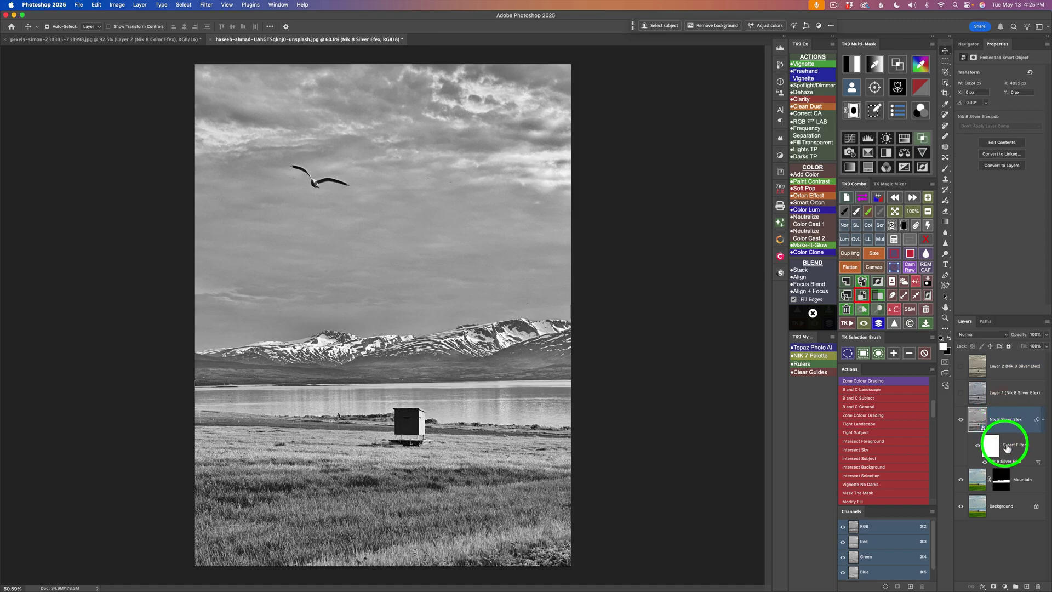
pyautogui.doubleClick(1007, 460)
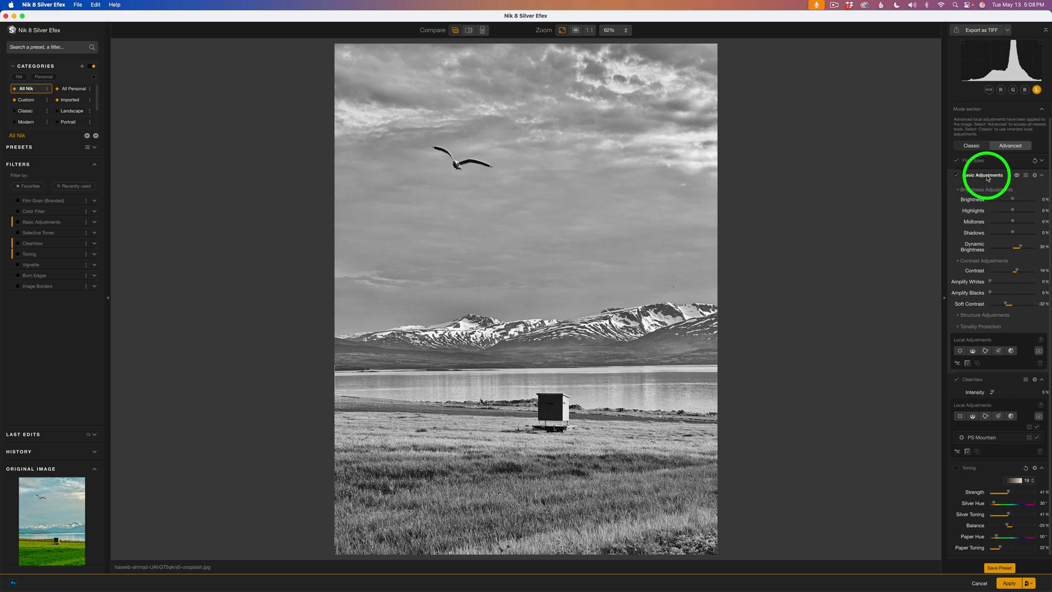
pyautogui.click(1012, 351)
pyautogui.click(567, 212)
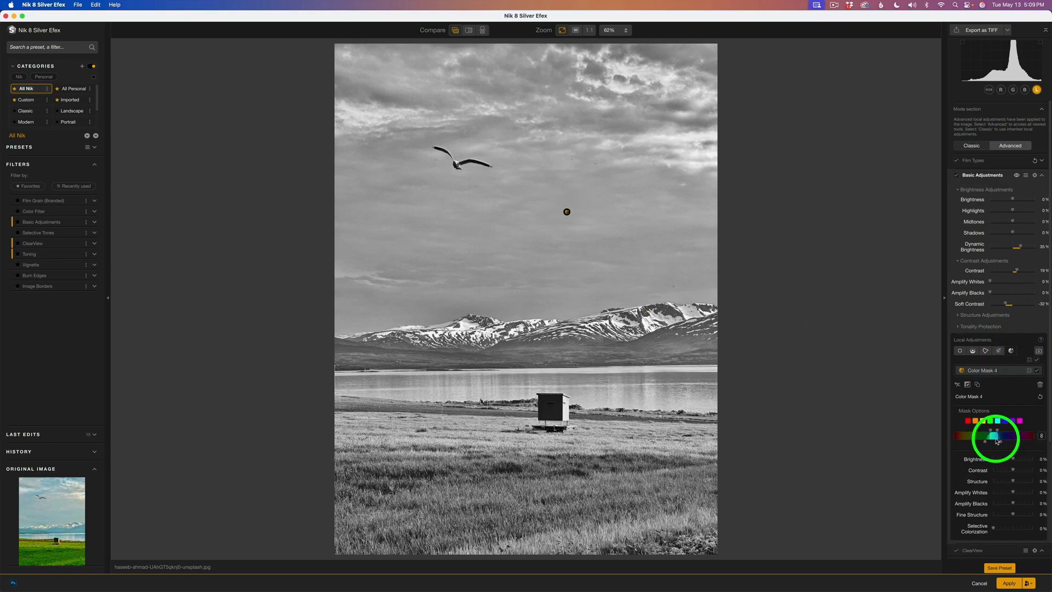
# - Resample the color mask from the lake near the far shoreline and adjust its color range and feathering
pyautogui.moveTo(993, 436); pyautogui.dragTo(1003, 436)
pyautogui.click(1041, 435)
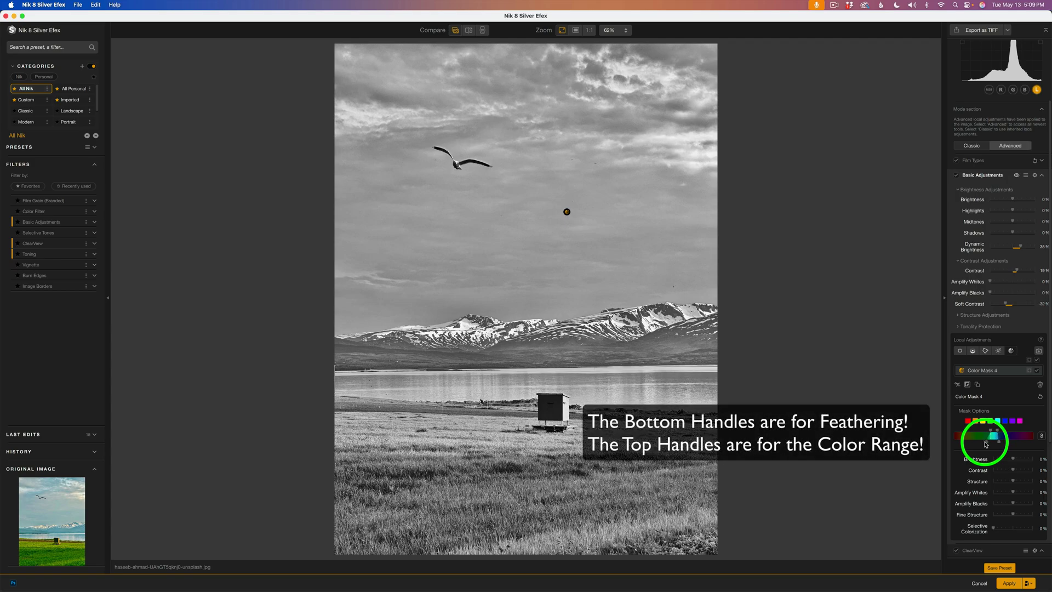
pyautogui.moveTo(985, 444); pyautogui.dragTo(984, 444)
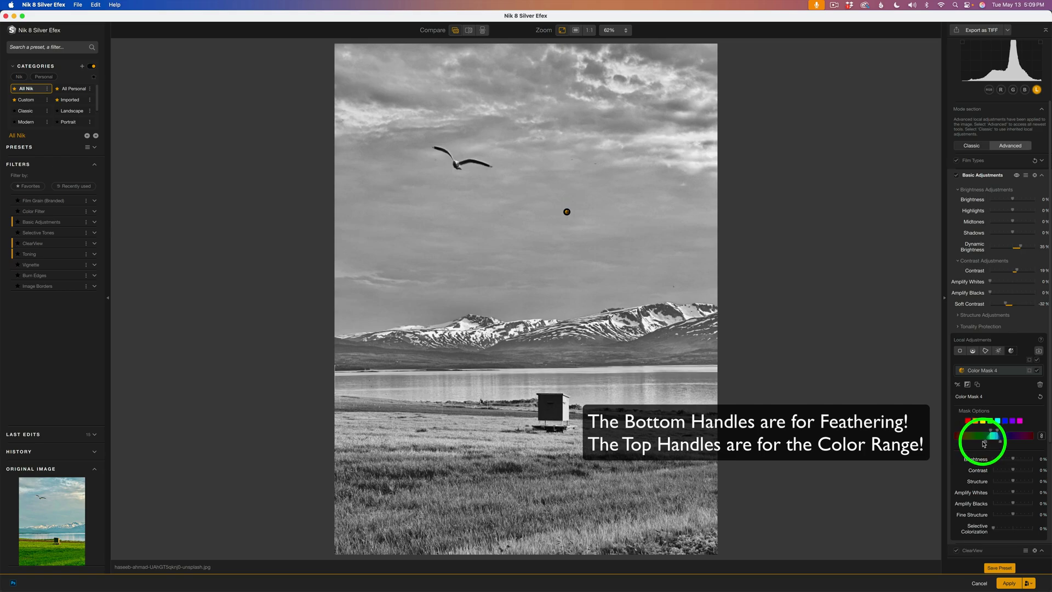
pyautogui.moveTo(983, 443); pyautogui.dragTo(983, 443)
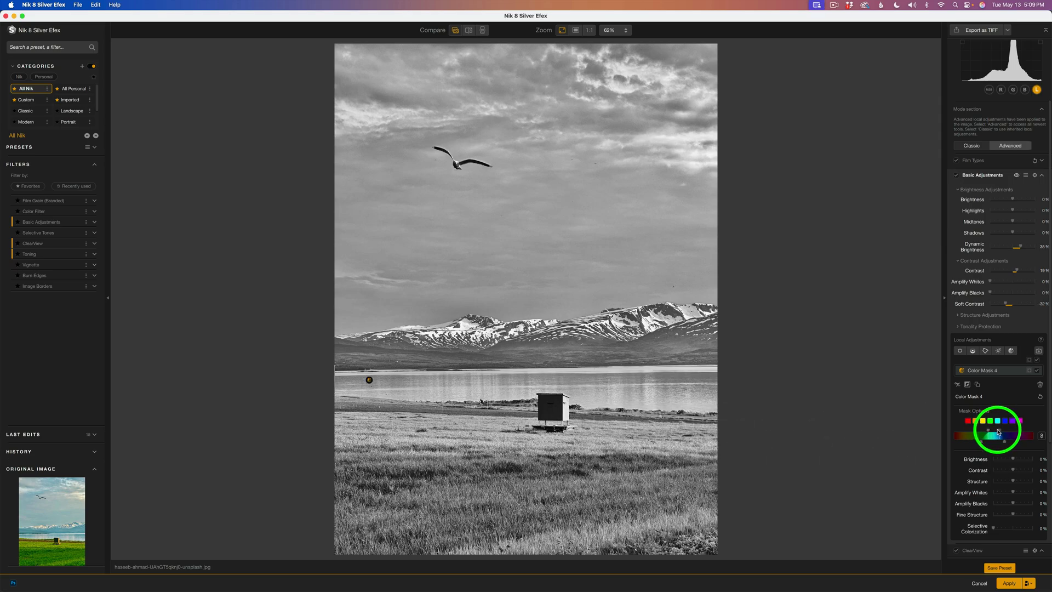
pyautogui.click(1042, 437)
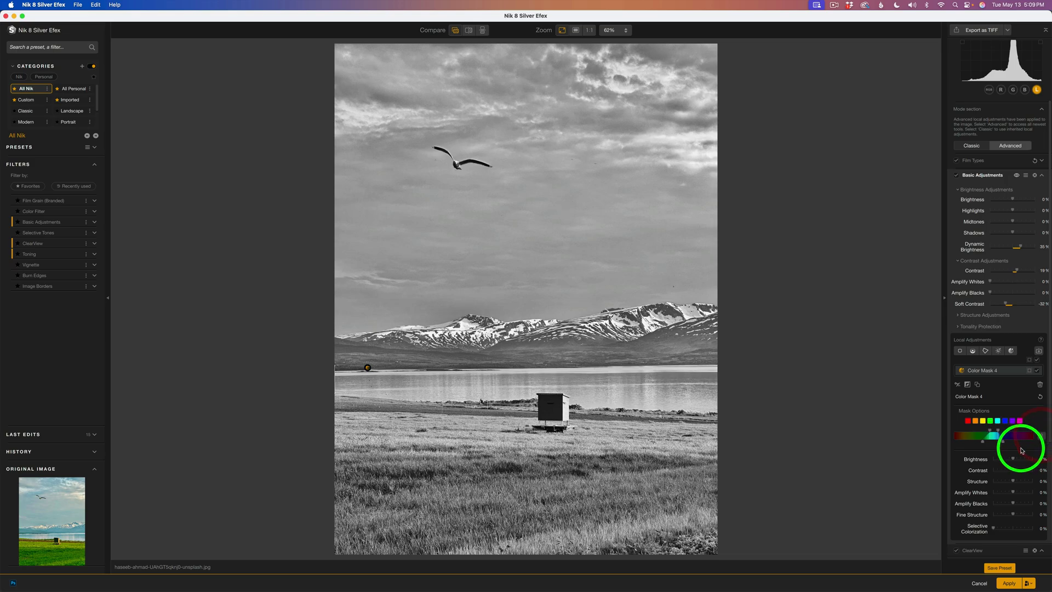
pyautogui.moveTo(1007, 444); pyautogui.dragTo(1006, 444)
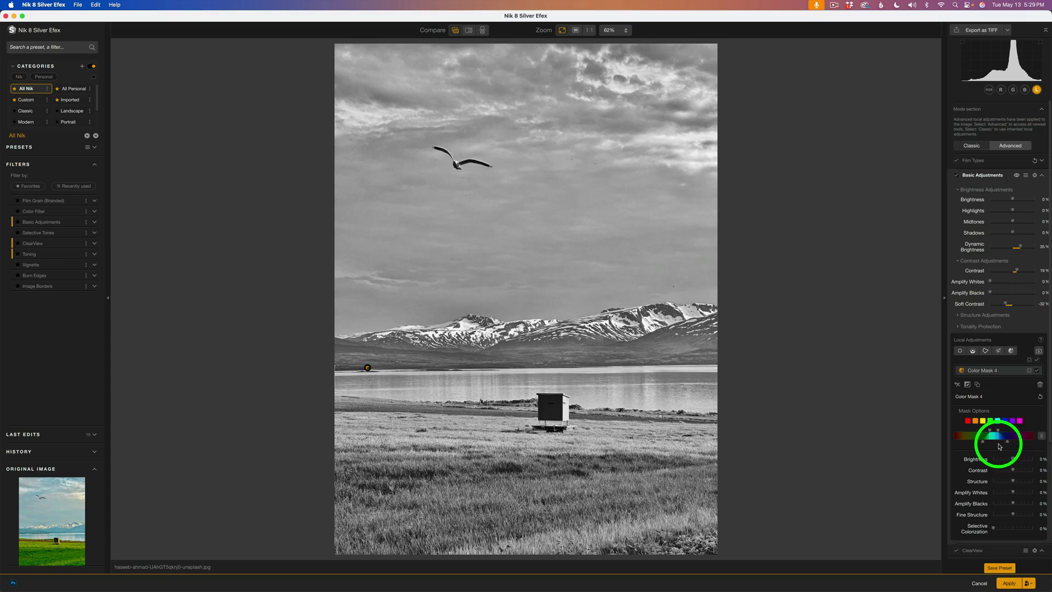
pyautogui.moveTo(995, 444); pyautogui.dragTo(995, 440)
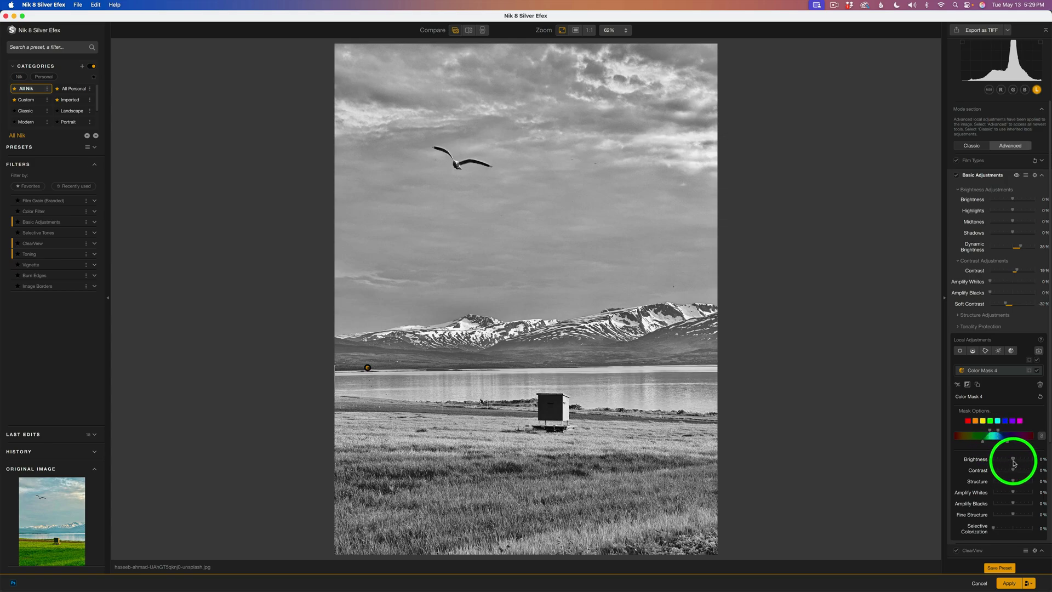
# - Lower the color mask's brightness slightly, check its effect on the image, and apply the edit to the smart object
pyautogui.moveTo(1014, 462); pyautogui.dragTo(1012, 462)
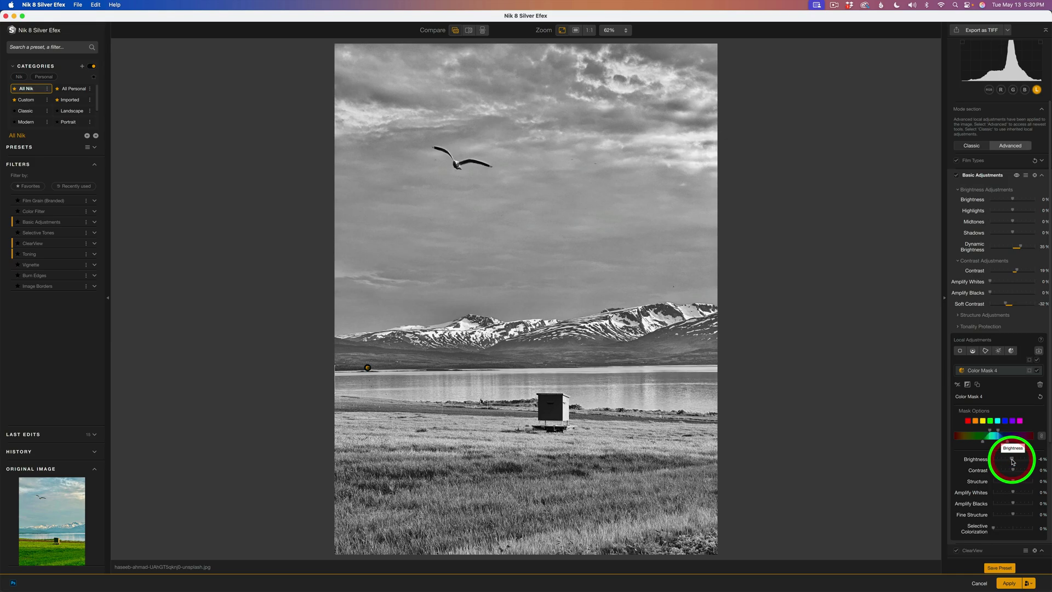
pyautogui.moveTo(1012, 462); pyautogui.dragTo(1013, 462)
pyautogui.click(1037, 371)
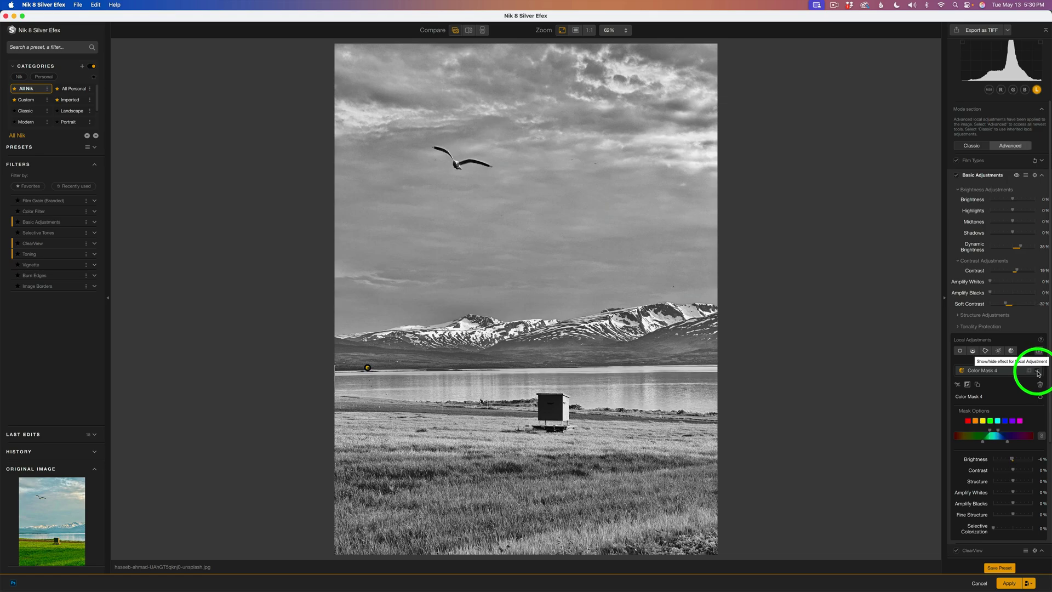
pyautogui.click(1037, 373)
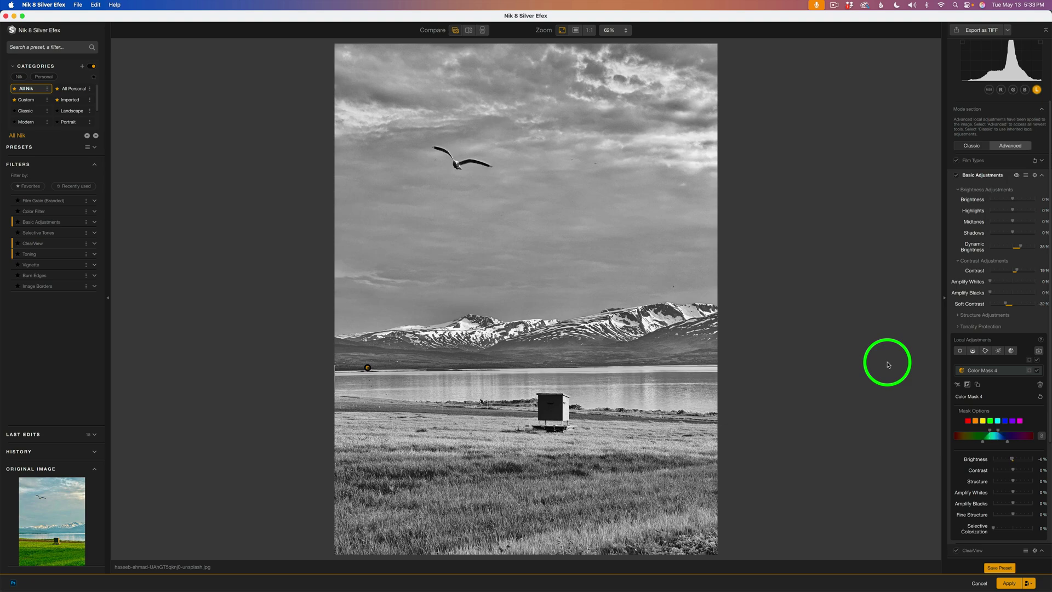
pyautogui.click(1009, 584)
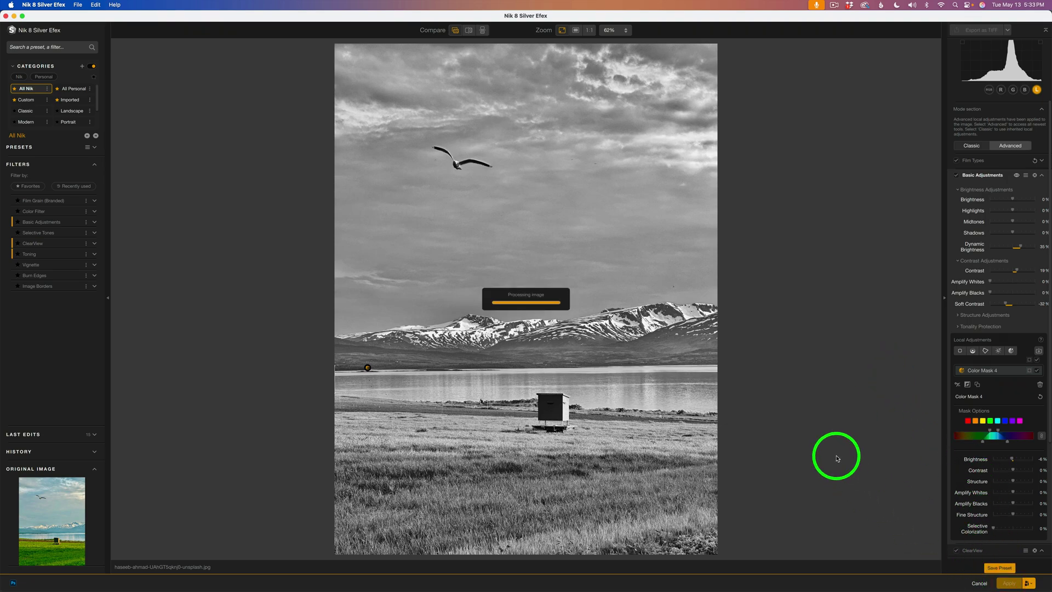